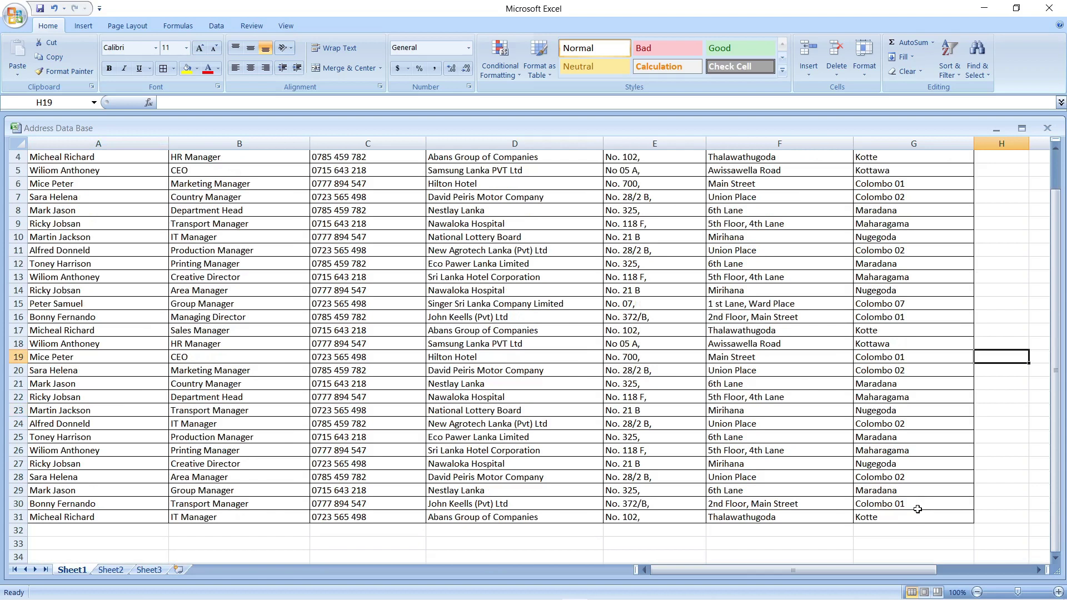
Examine the address sheet's header row from Name through Designation, Contact Number and Company Name to Address Line 3
scroll(95, 168, "up", 1)
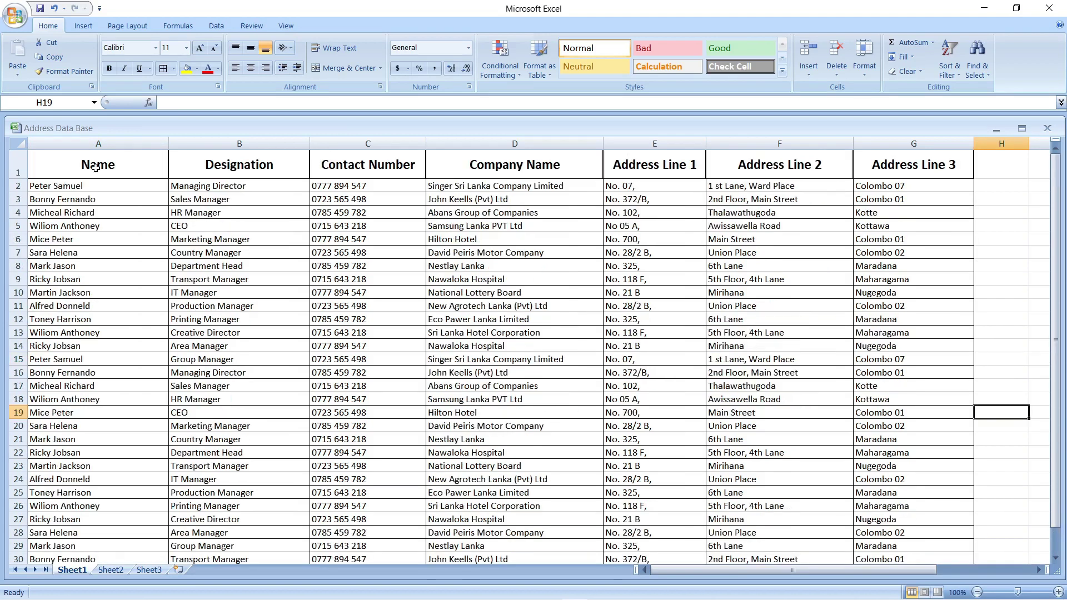
left_click(95, 167)
left_click(221, 165)
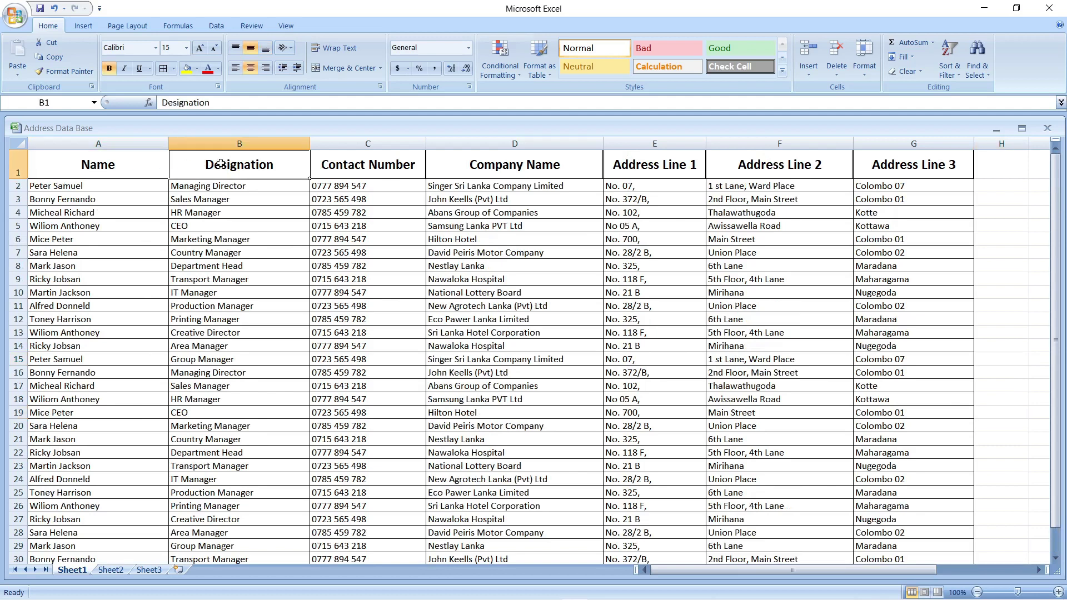
left_click(359, 164)
left_click(464, 164)
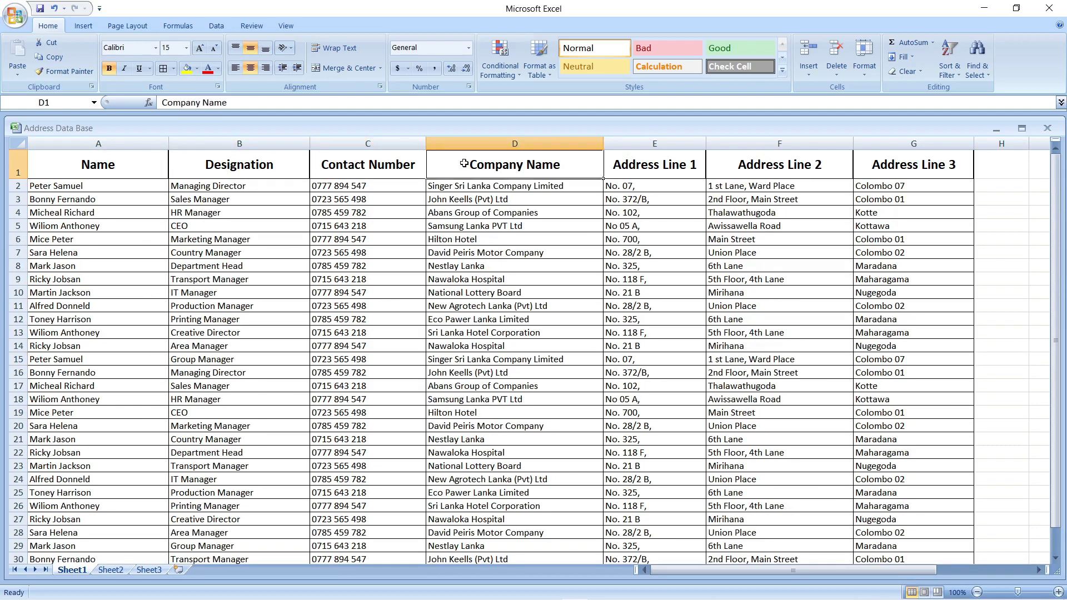
left_click(660, 170)
left_click(756, 159)
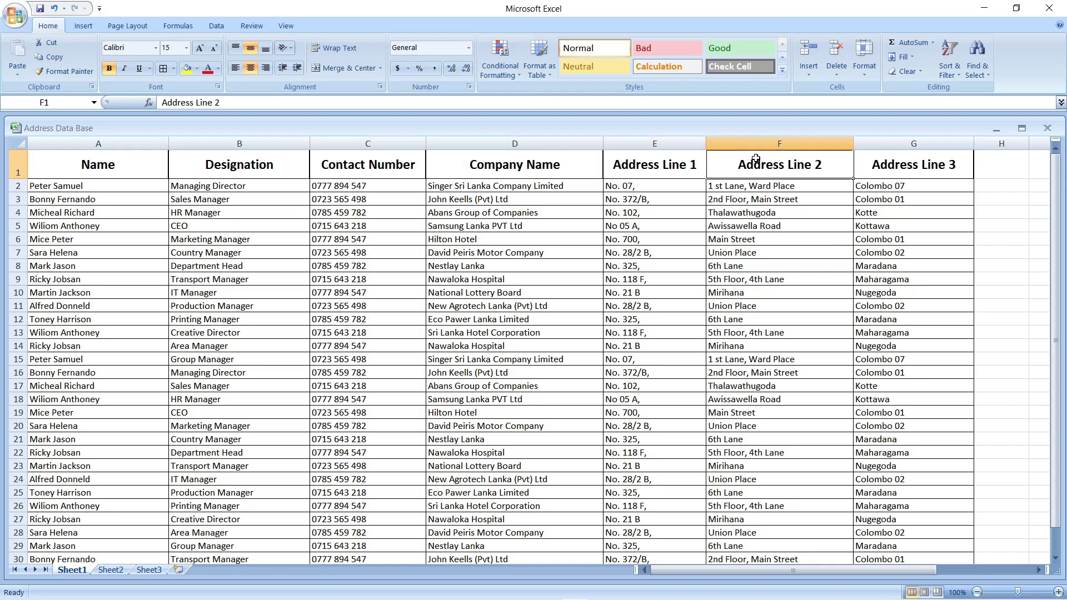
left_click(890, 159)
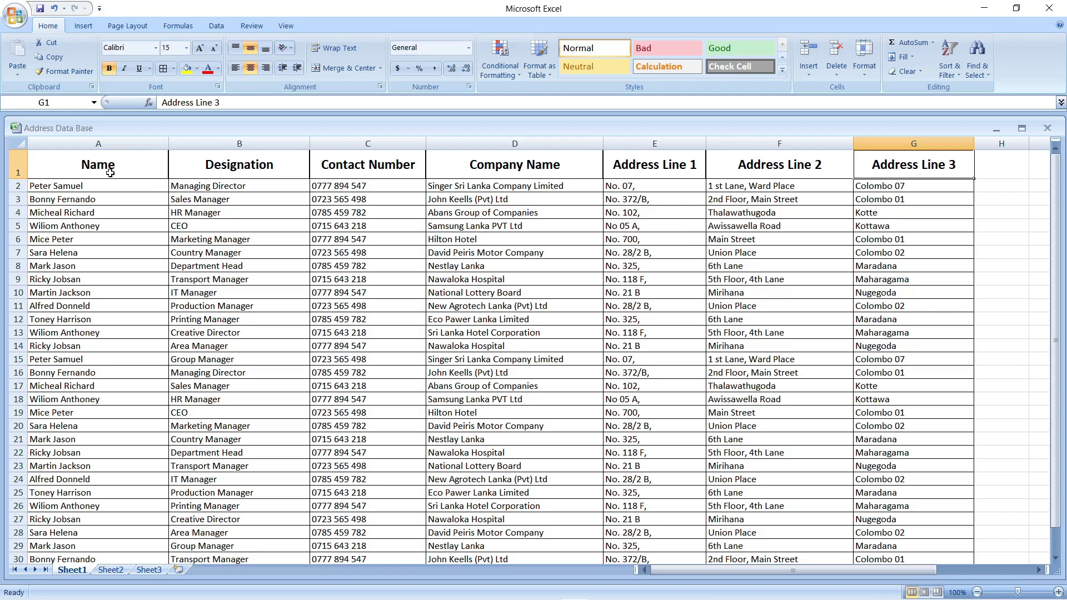
Move the Designation column to directly after Address Line 3, and the Contact Number column to directly after Designation
left_click(285, 146)
left_click_drag(298, 162, 1018, 169)
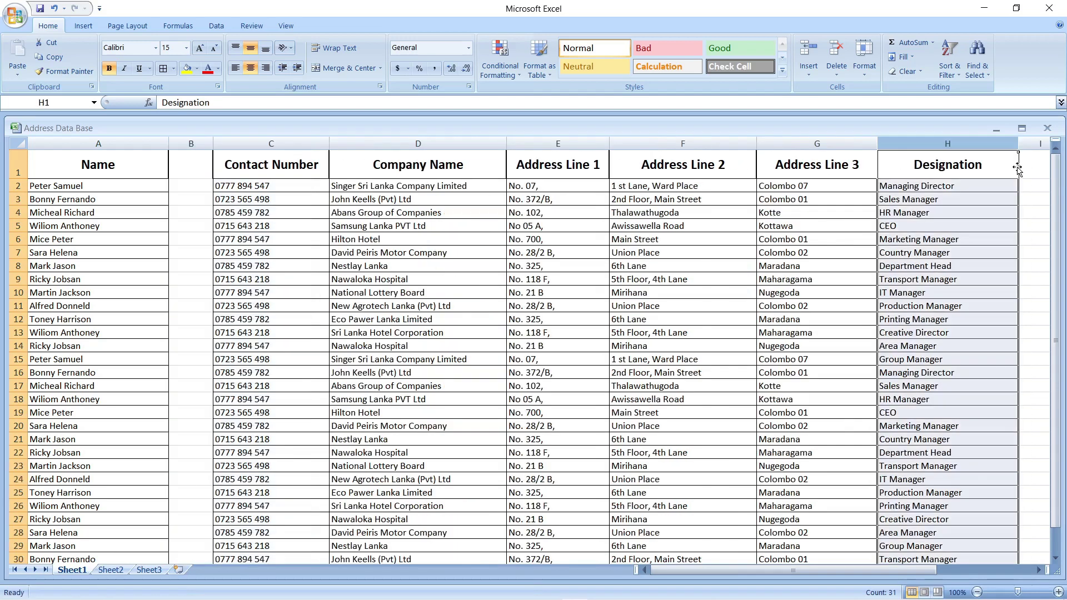
left_click(326, 161)
left_click(306, 140)
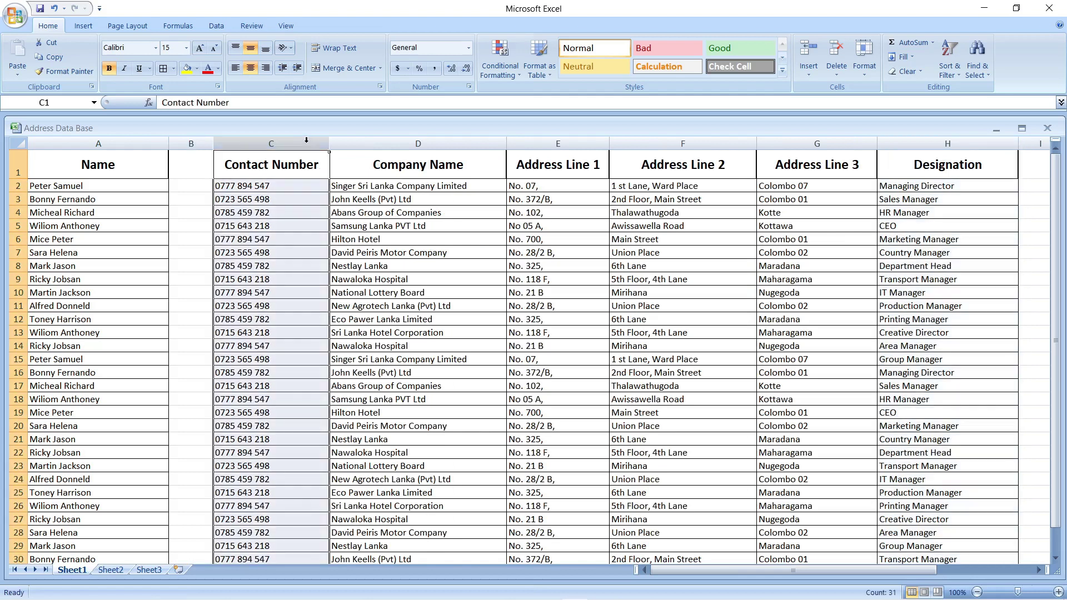
left_click_drag(328, 169, 1043, 174)
Delete the two emptied columns B and C between Name and Company Name
left_click_drag(191, 144, 234, 144)
right_click(230, 146)
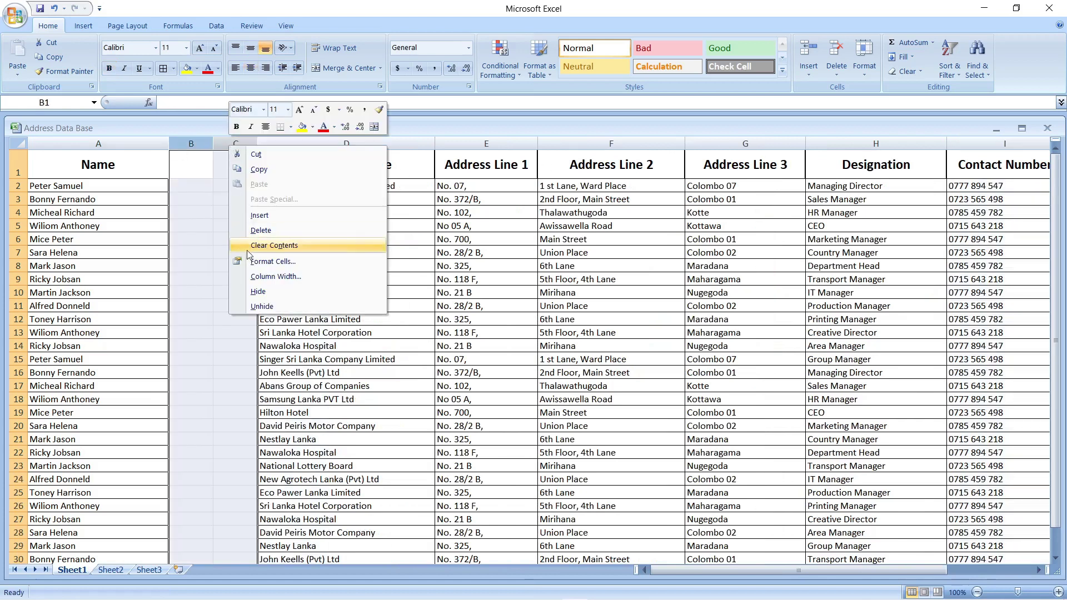
left_click(259, 230)
left_click(309, 279)
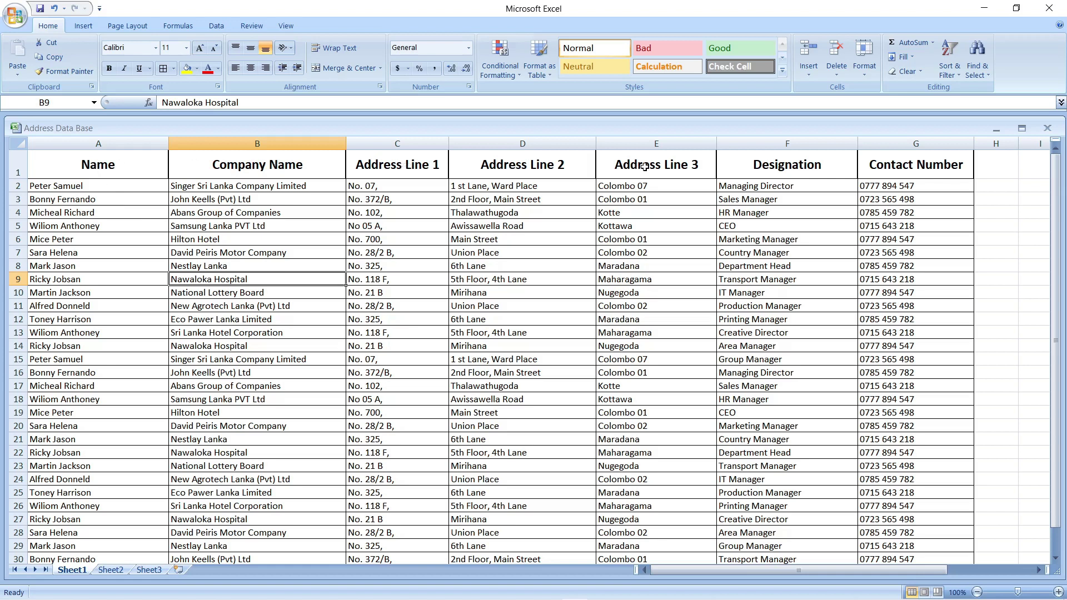
Save a copy of the sheet to the Desktop as "Address Data Base B" in Text (Tab delimited) format, accepting the format limitations
scroll(62, 174, "down", 1)
scroll(222, 180, "up", 1)
left_click(14, 16)
left_click(33, 134)
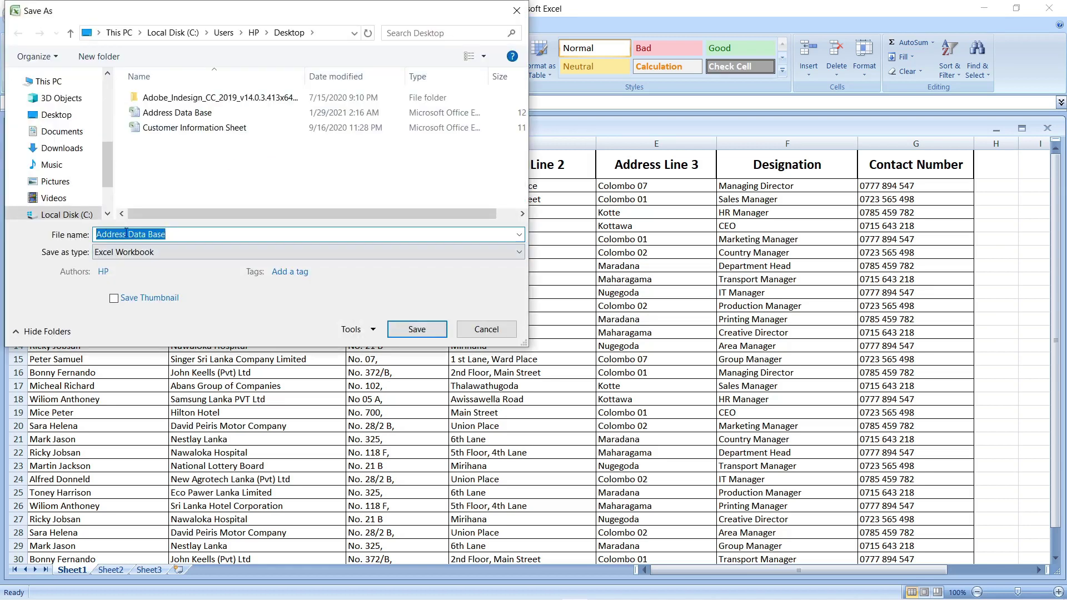
left_click(189, 232)
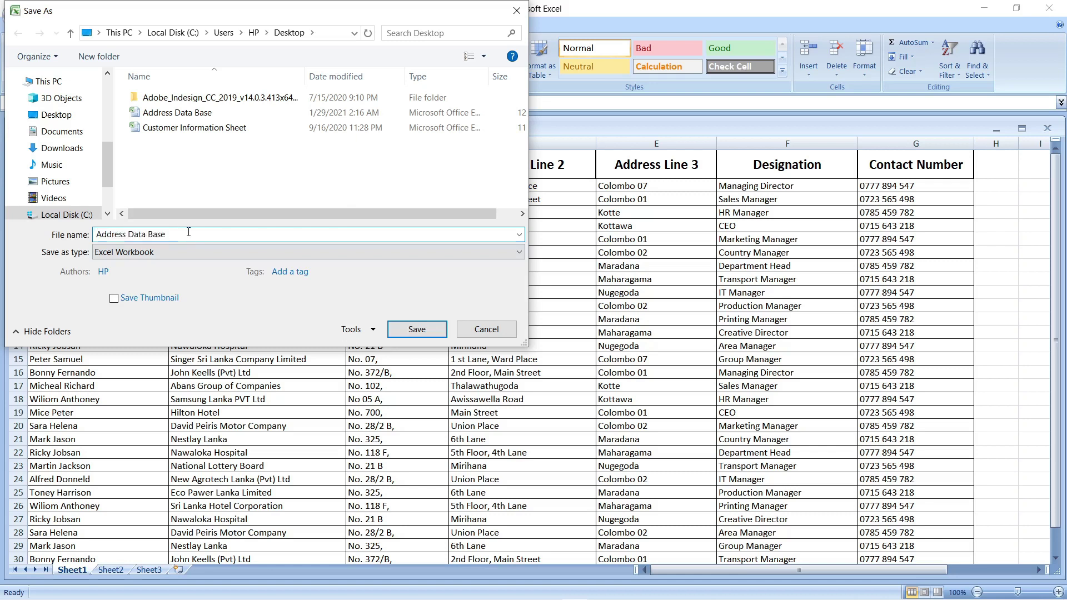
type("B")
left_click(159, 252)
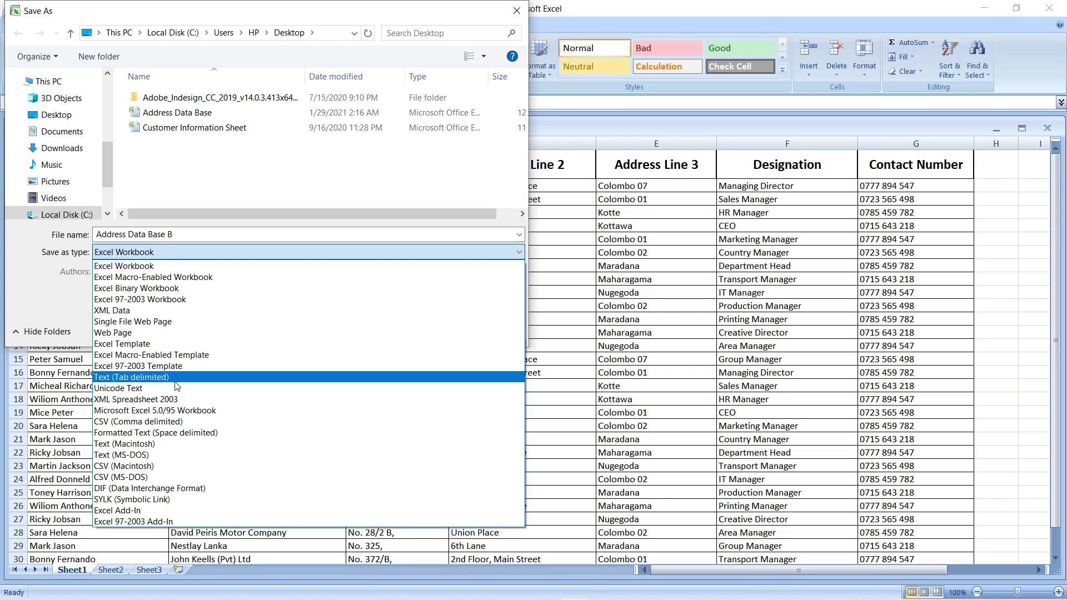
left_click(173, 382)
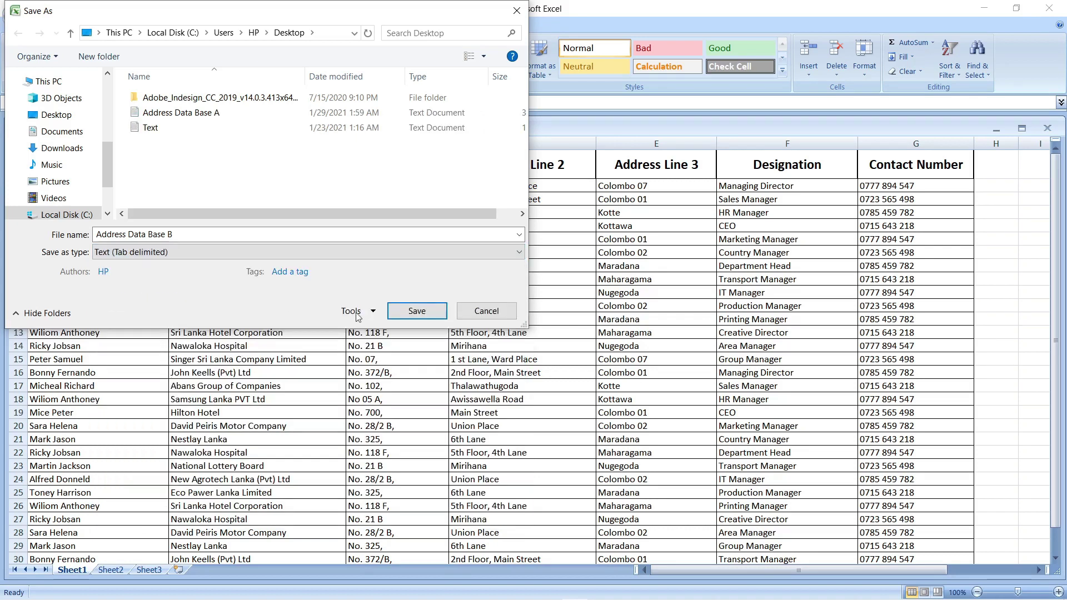
left_click(416, 311)
left_click(510, 350)
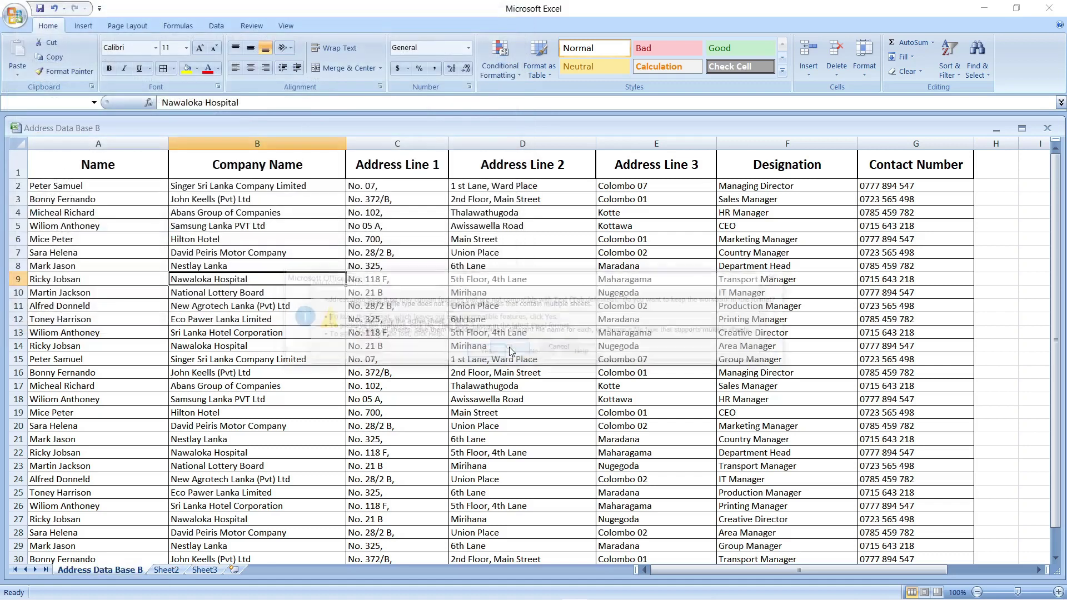
left_click(483, 351)
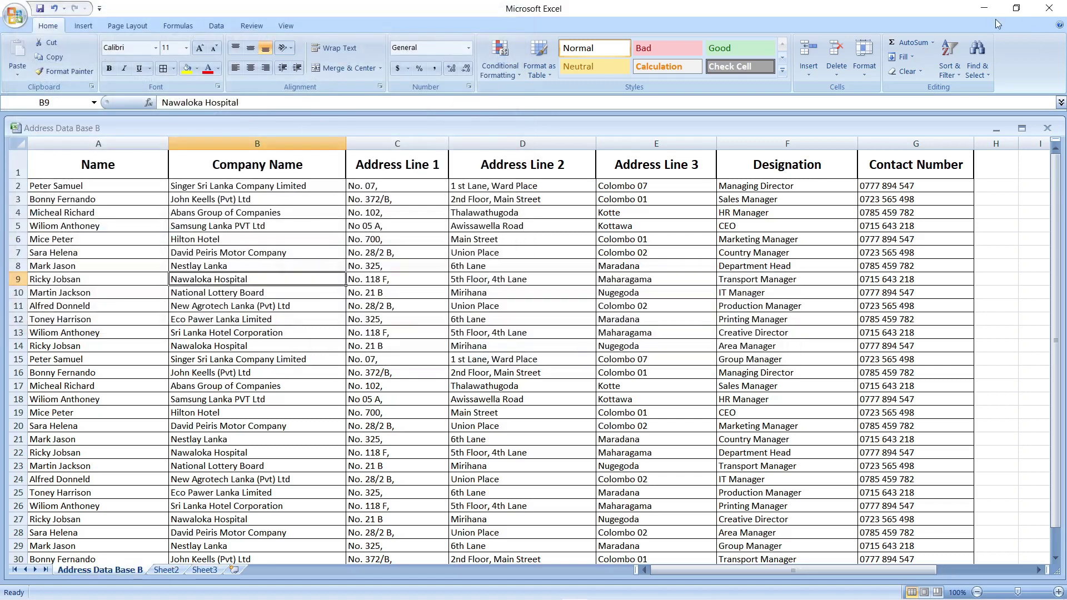
Close the Address Data Base B workbook, keeping its text format
left_click(1048, 131)
left_click(487, 342)
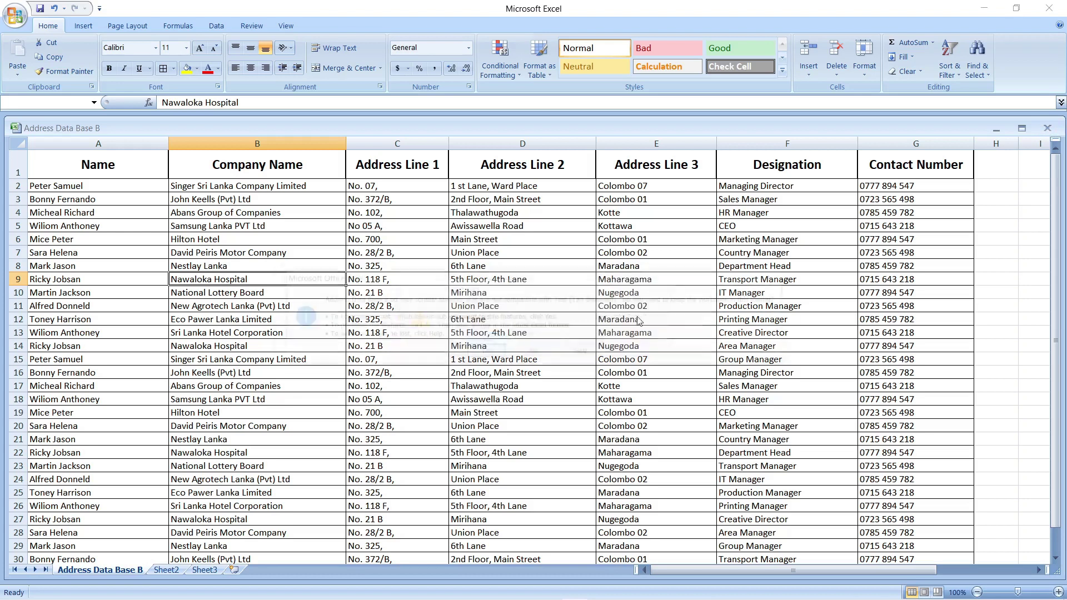
left_click(488, 352)
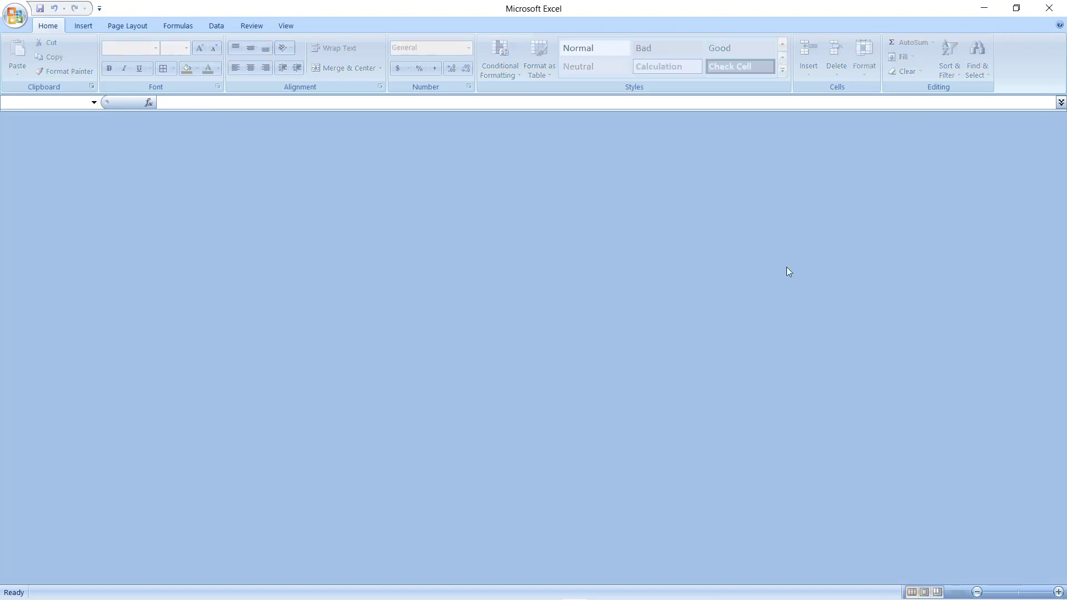
Switch to InDesign and set up a new document in inches, 9 in wide and 4 in high
left_click(549, 591)
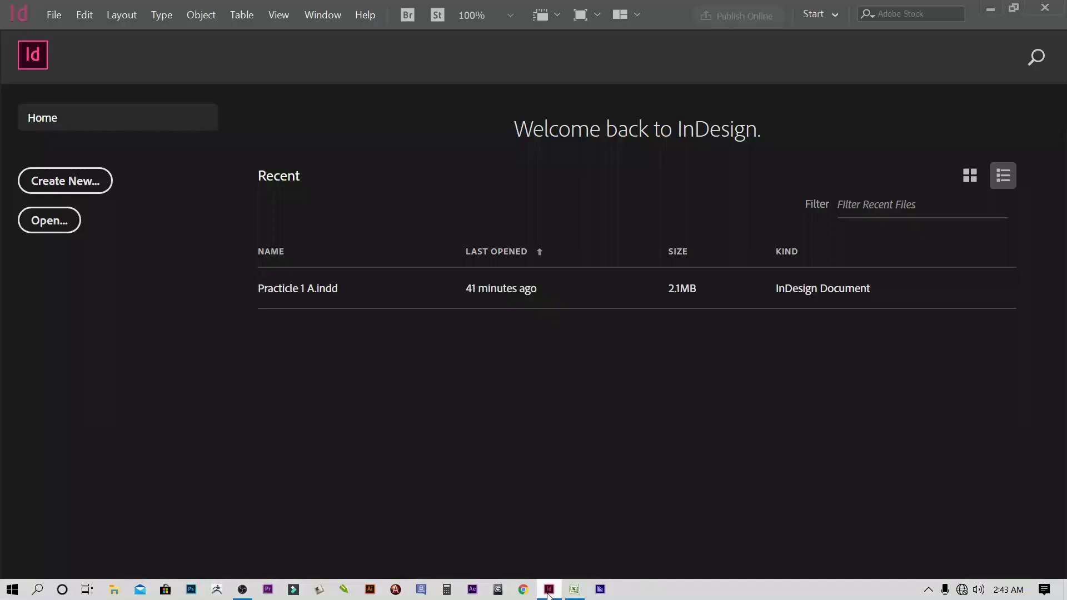
left_click(68, 187)
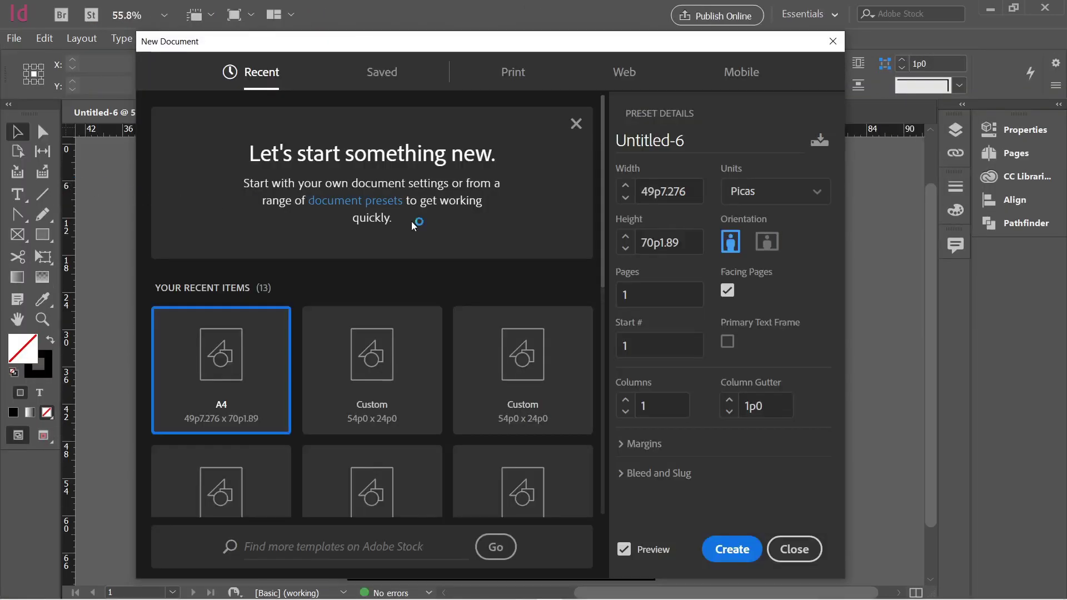
left_click(790, 192)
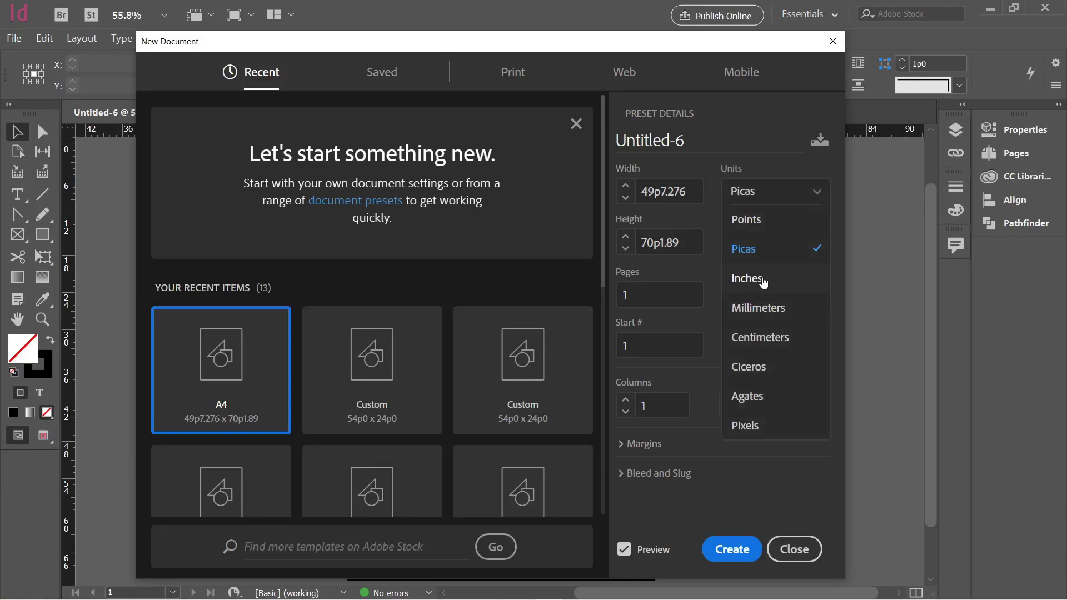
left_click(764, 278)
left_click(664, 193)
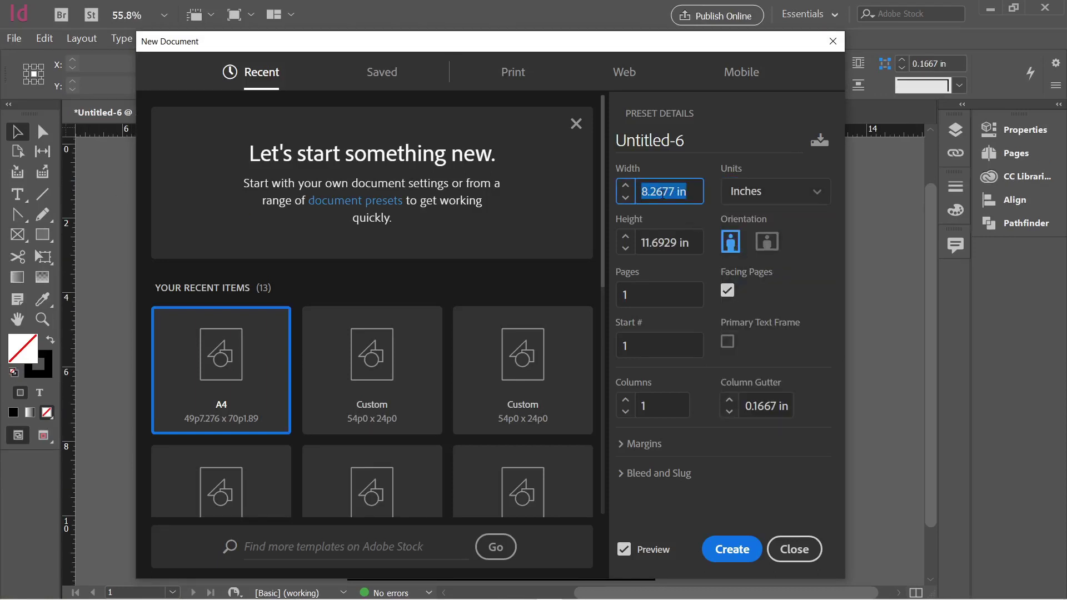
type("9 in")
key("Tab")
type("4")
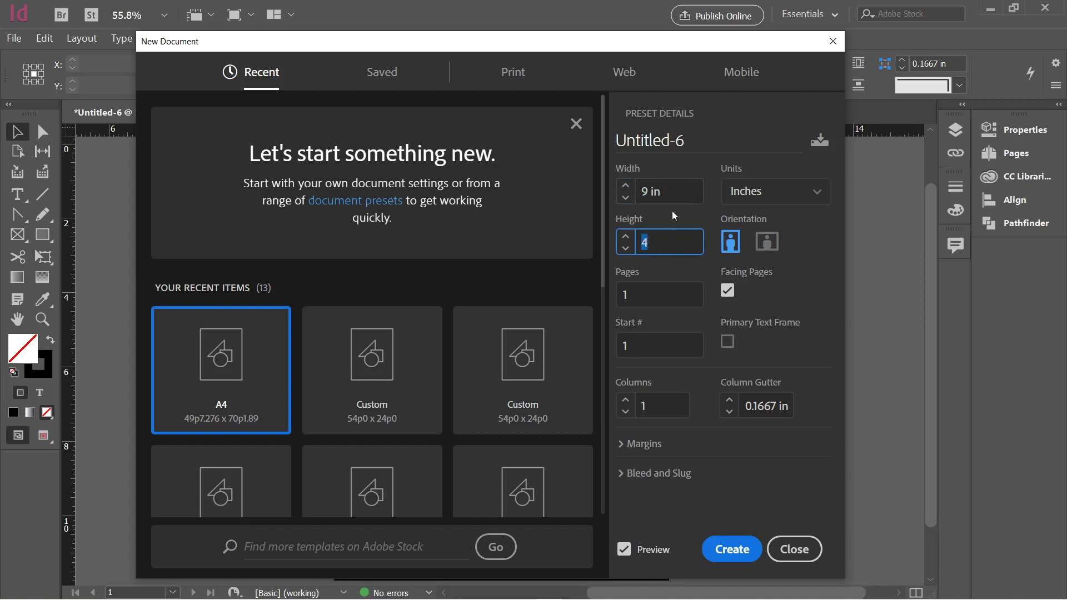
key("shift+Tab")
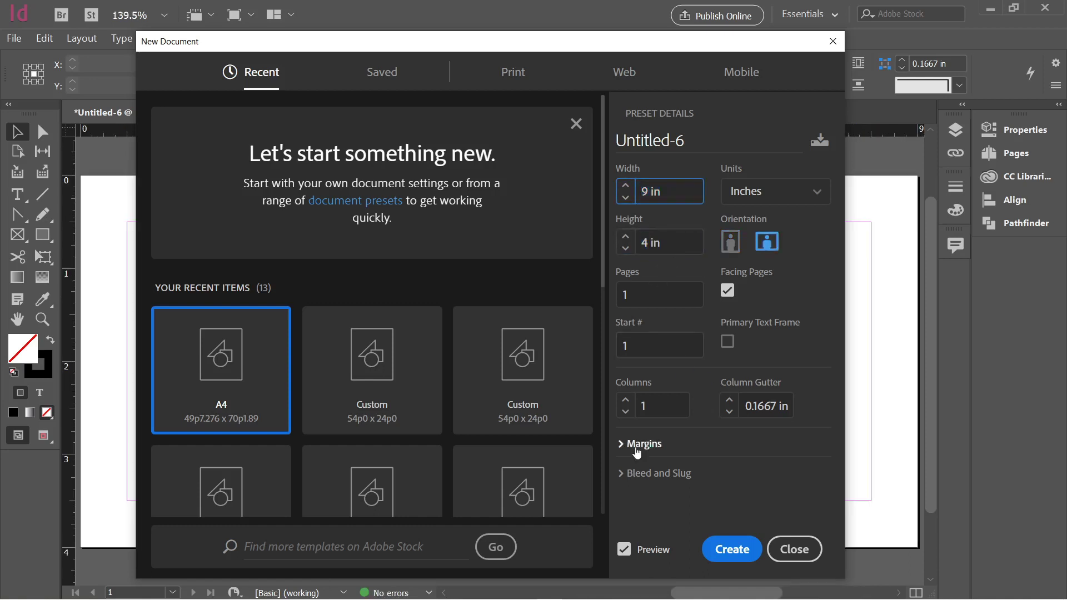
Set the new document's margins to 0 on all sides and create it
left_click(637, 449)
key("Tab")
type("0")
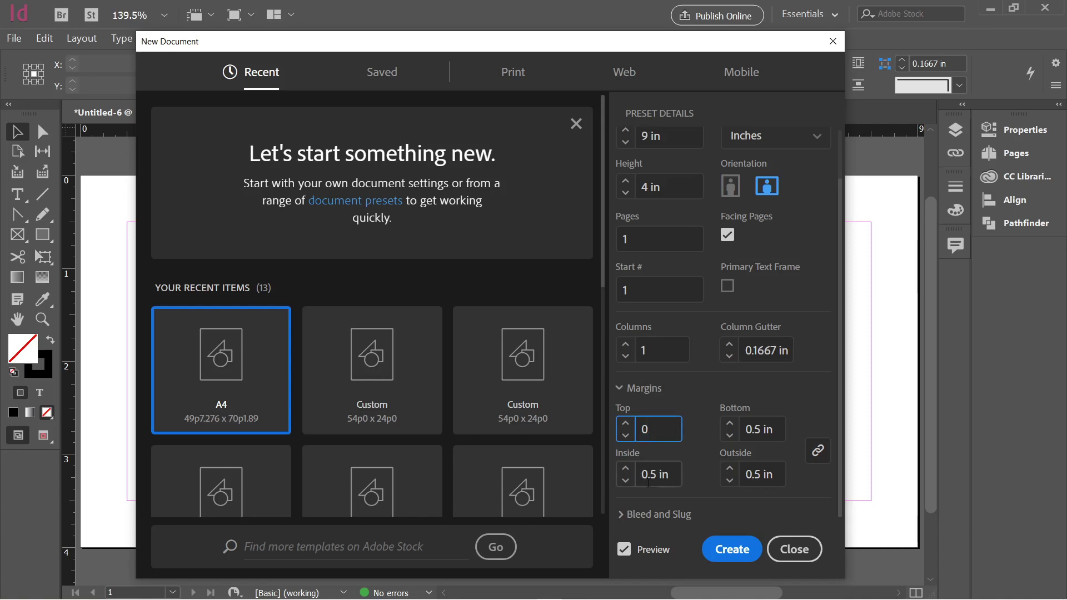
left_click(732, 550)
key("z")
key("ctrl+minus")
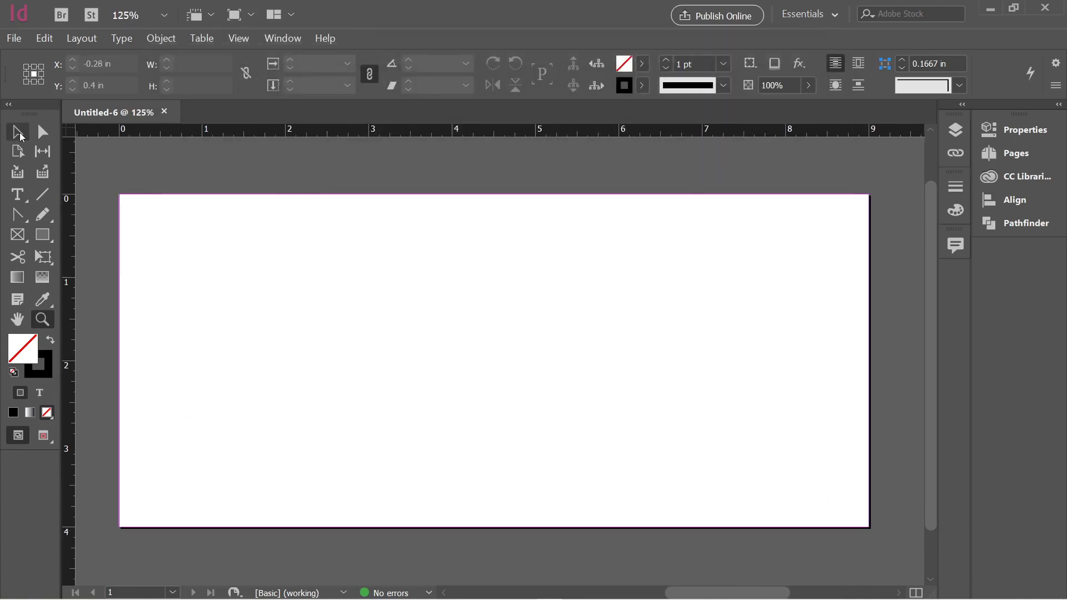
Draw a text frame about 2.87 in wide and 0.24 in high in the right half of the page
left_click(20, 136)
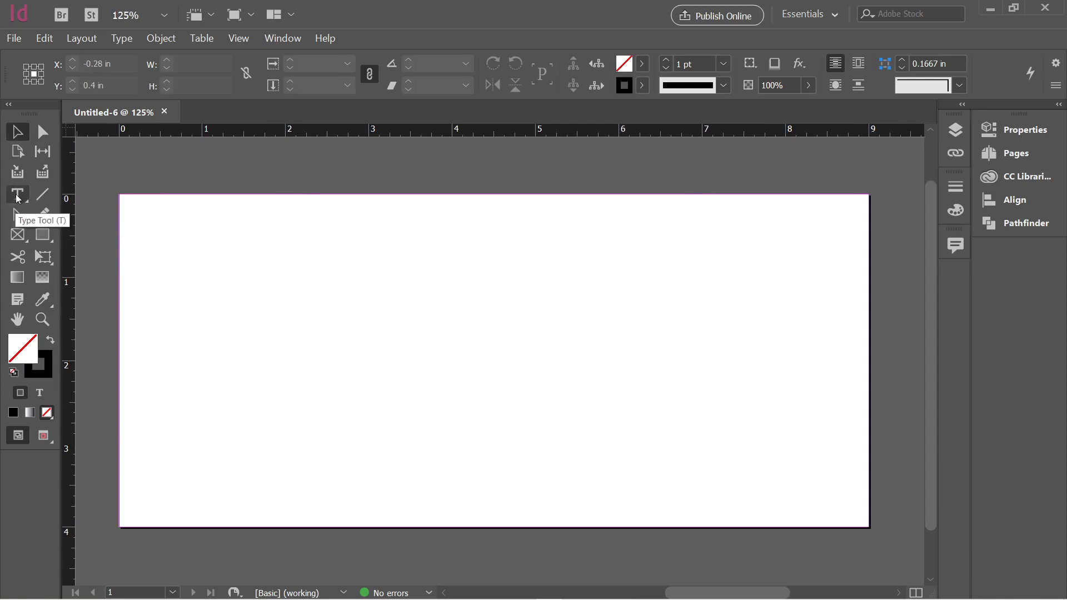
left_click(17, 196)
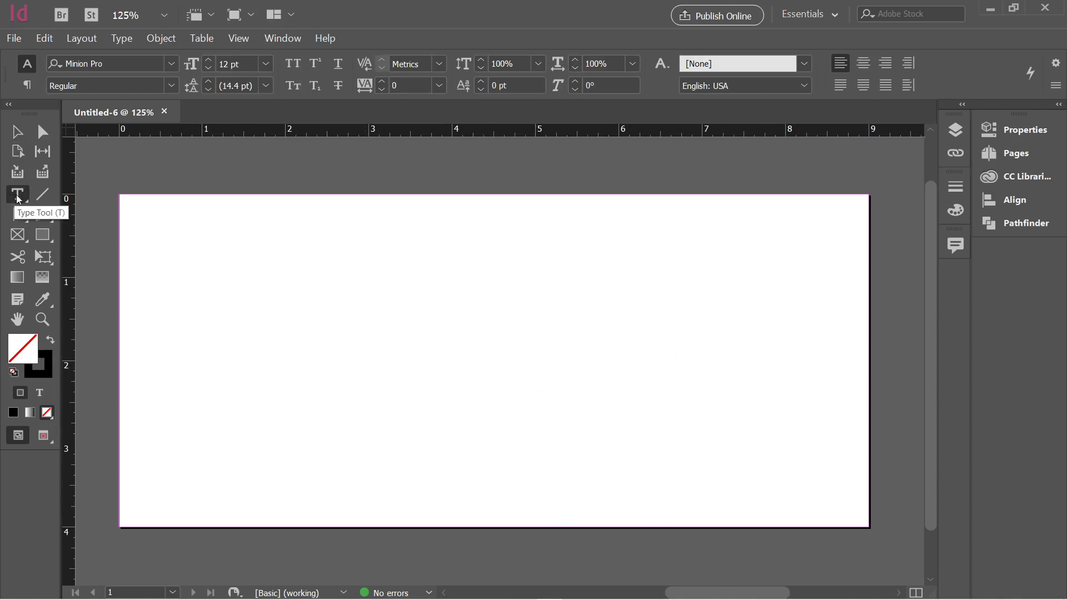
left_click_drag(562, 370, 802, 390)
key("Escape")
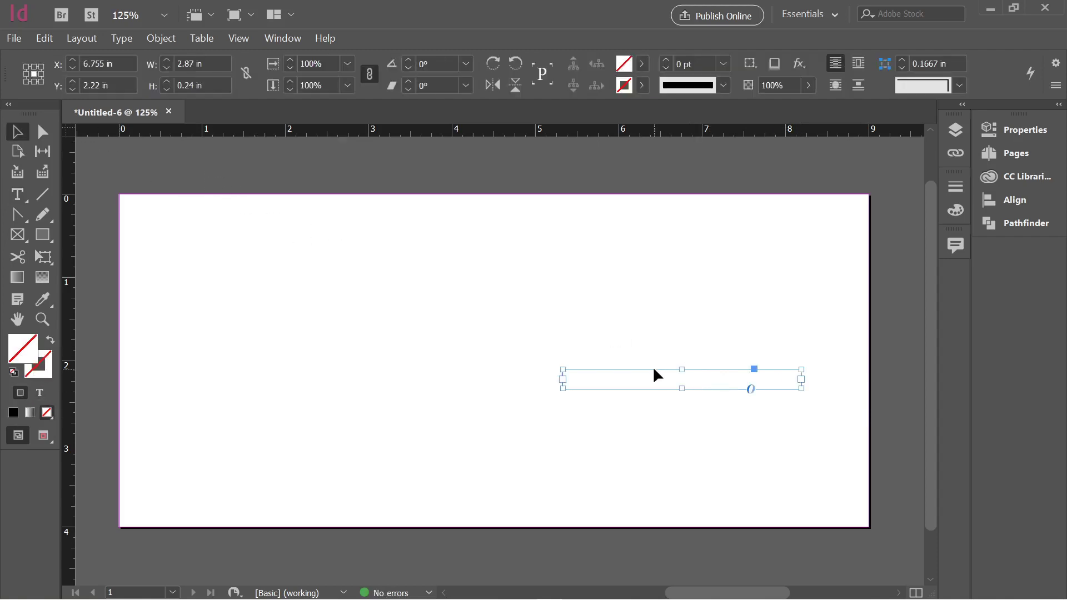
Duplicate the text frame downward into a stack of five adjoining frames in the page's lower right area
left_click_drag(655, 370, 657, 395)
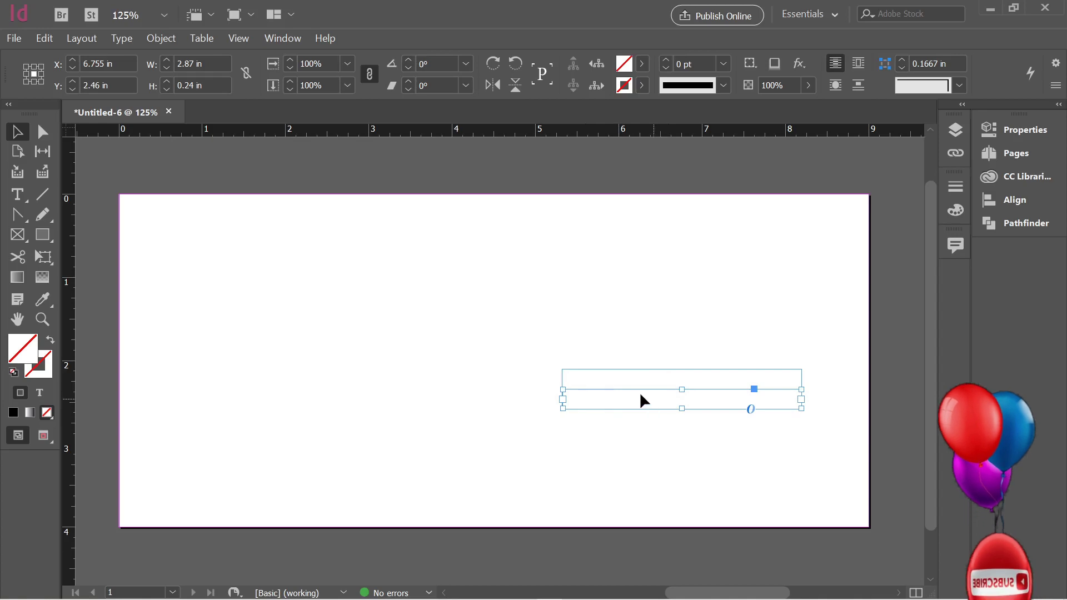
left_click_drag(636, 392, 637, 412)
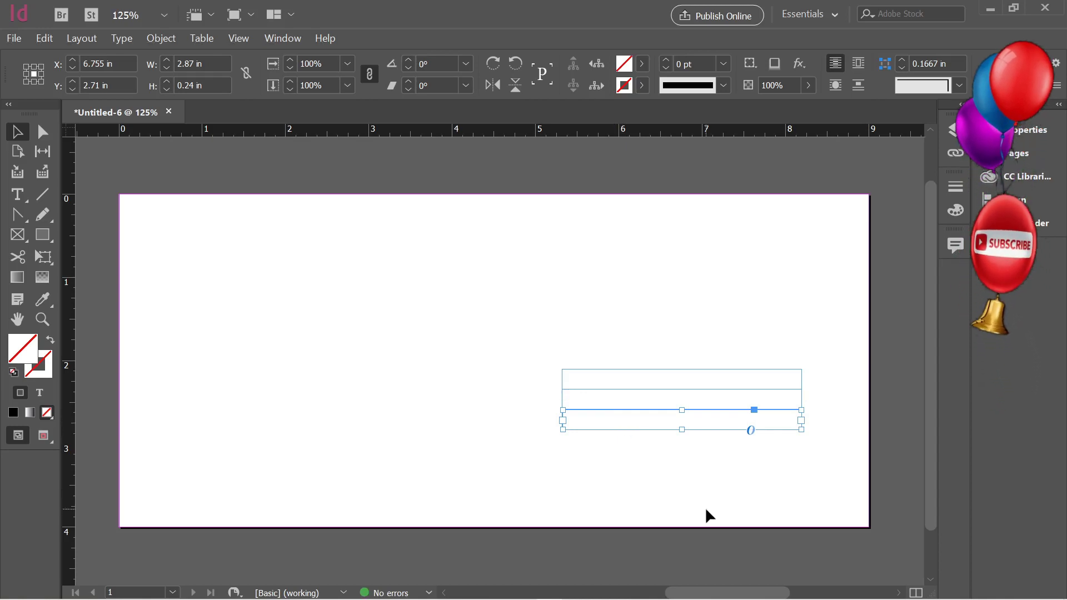
left_click_drag(625, 415, 625, 453)
left_click(790, 255)
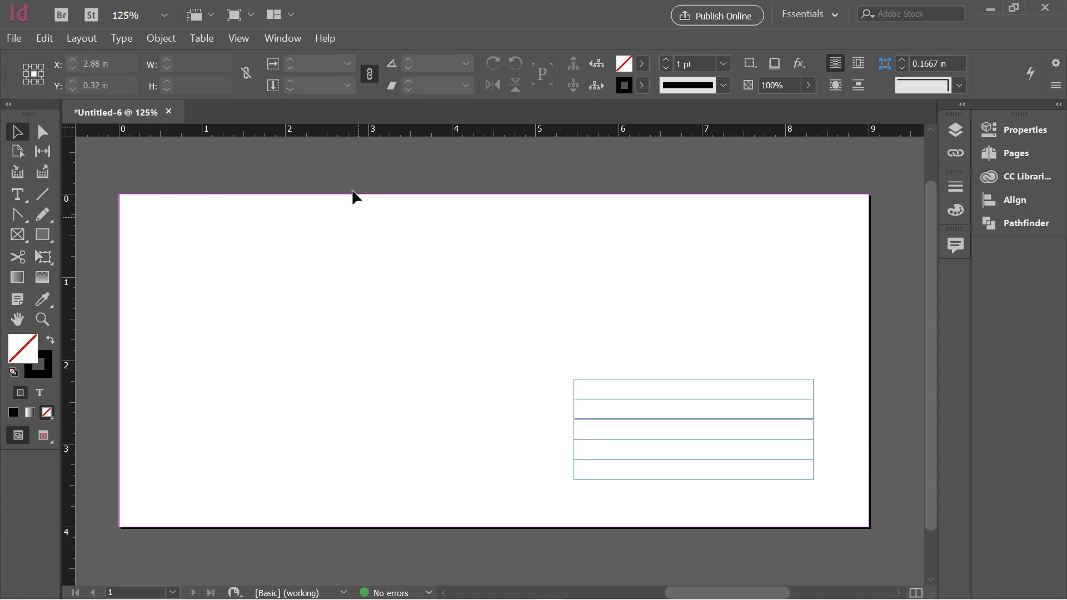
Open Data Merge and select the Address Data Base B text file from the Desktop as the data source
left_click(284, 38)
mouse_move(311, 397)
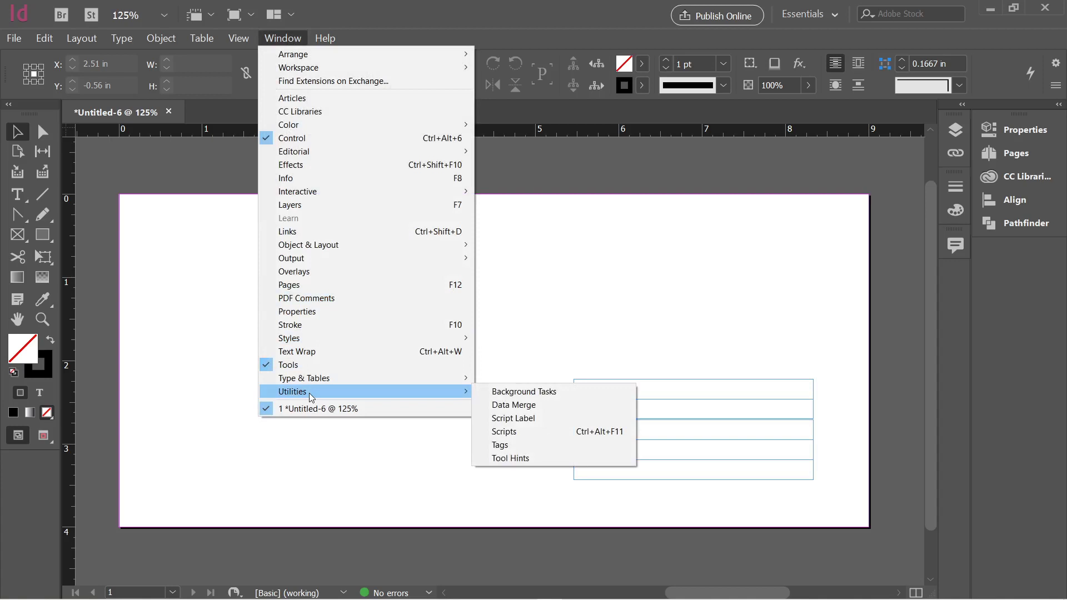
left_click(517, 406)
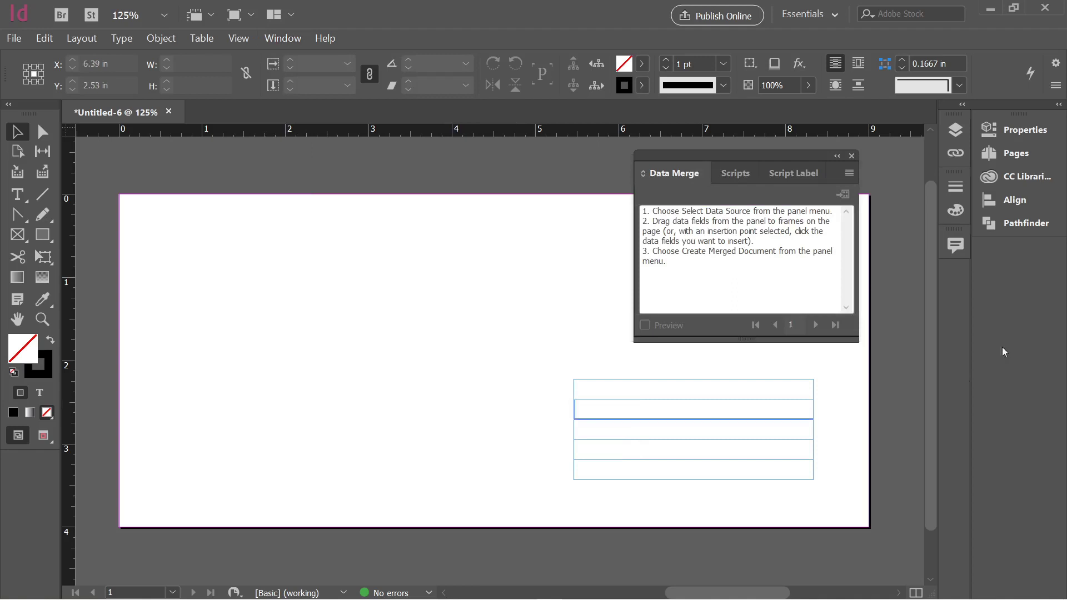
left_click_drag(684, 123, 700, 149)
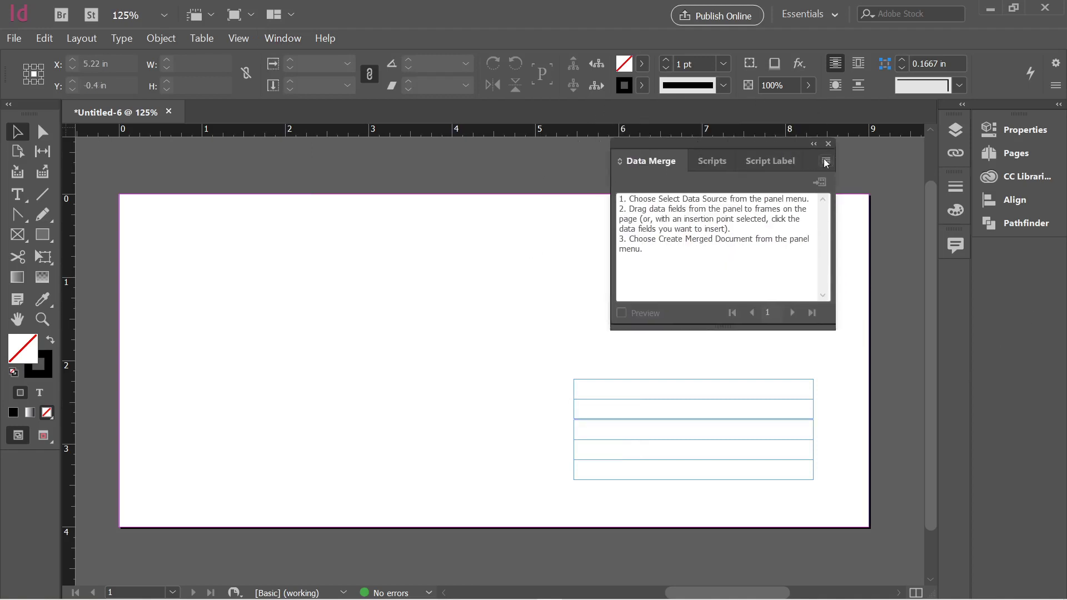
left_click(826, 161)
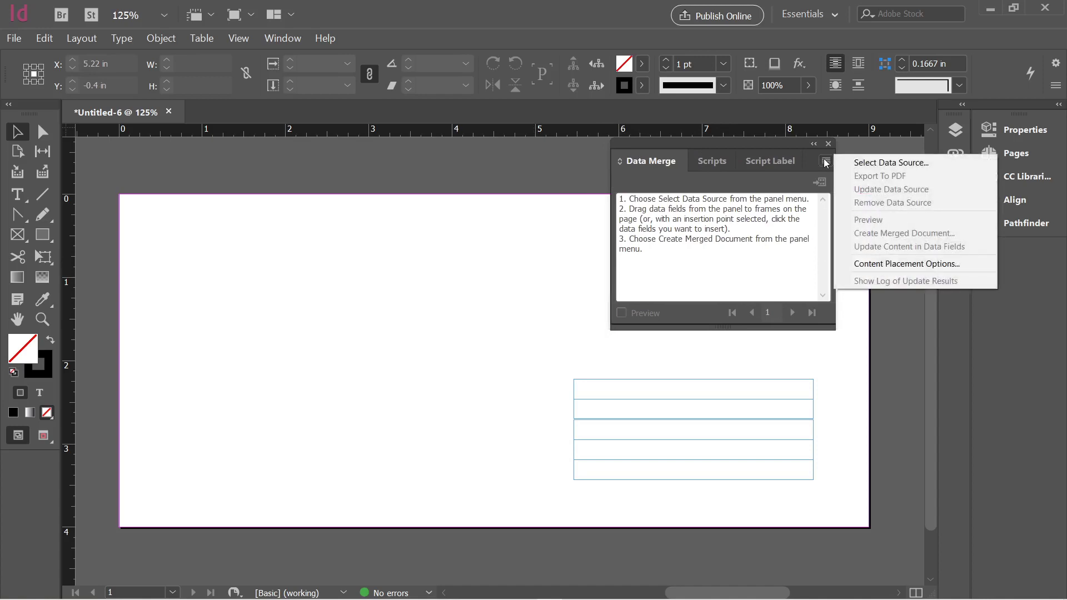
left_click(884, 166)
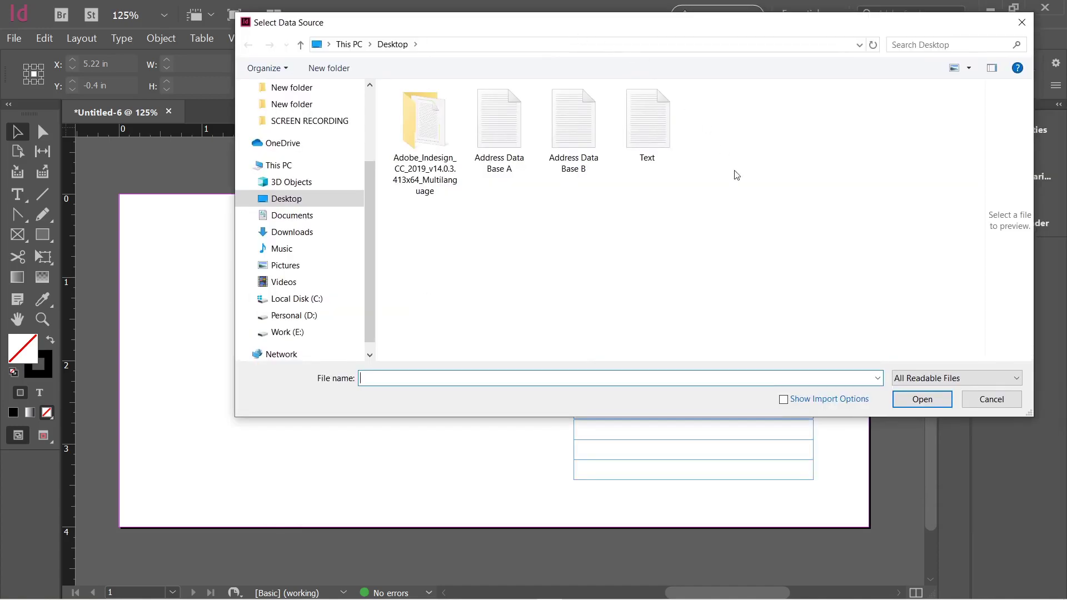
left_click(577, 131)
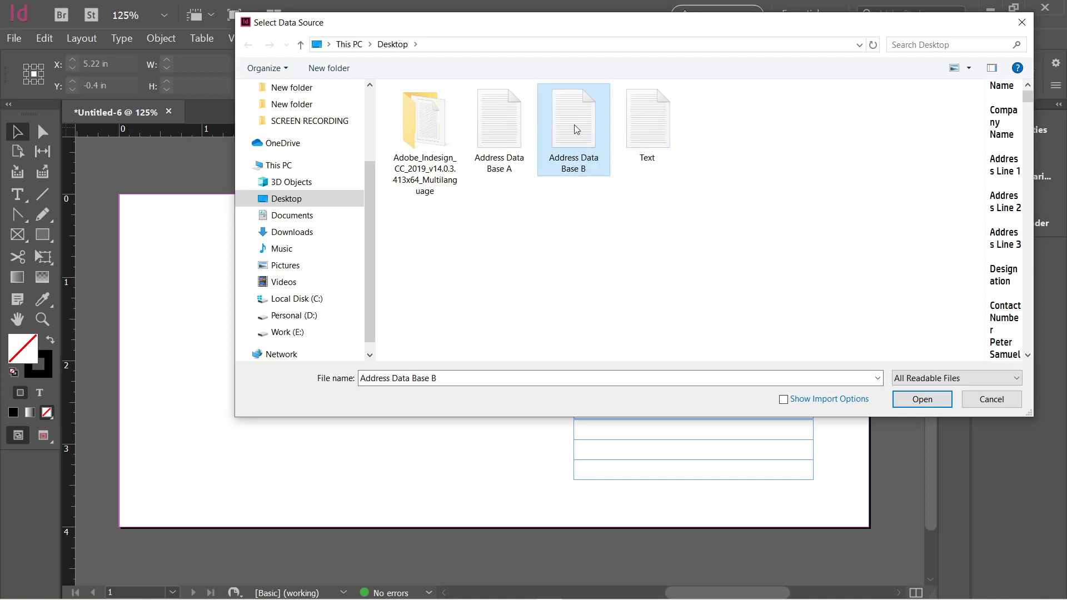
left_click(905, 400)
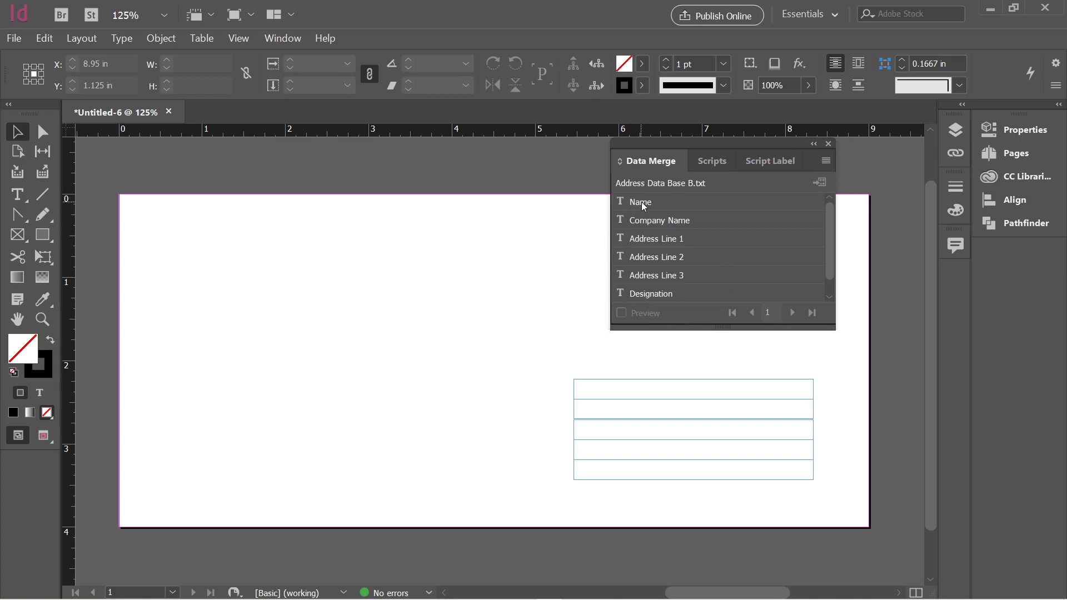
Place the Name field in the uppermost text frame and turn on the record preview
left_click_drag(643, 206, 589, 389)
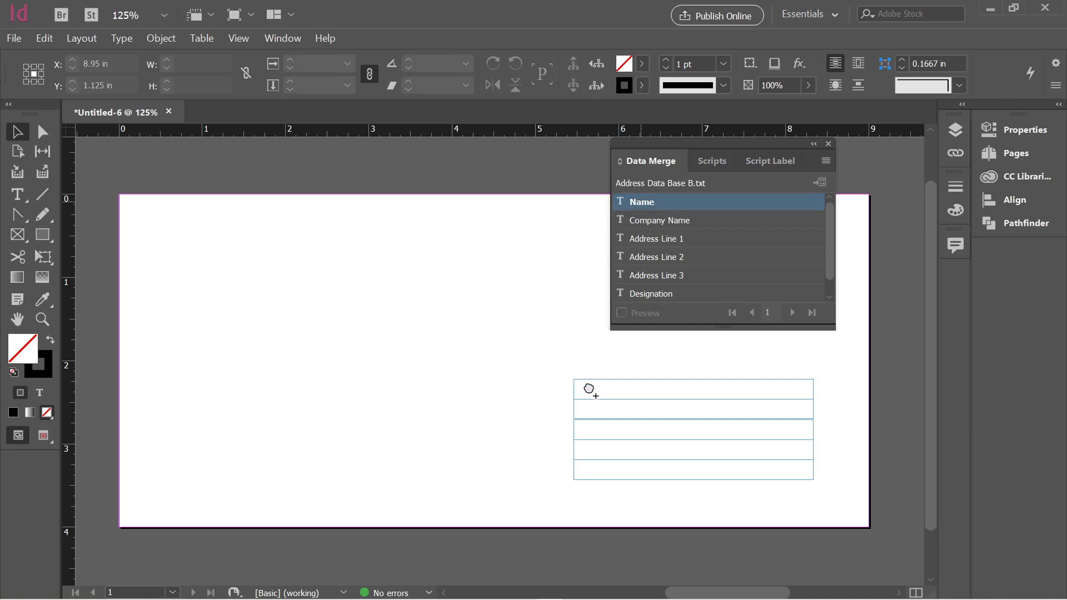
left_click_drag(589, 389, 593, 389)
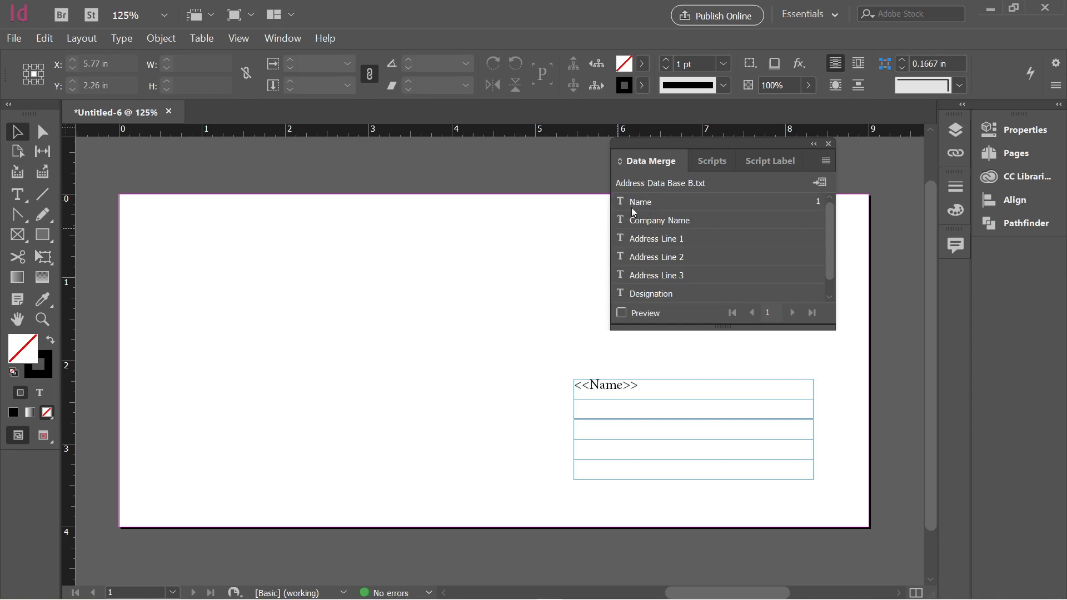
left_click(616, 392)
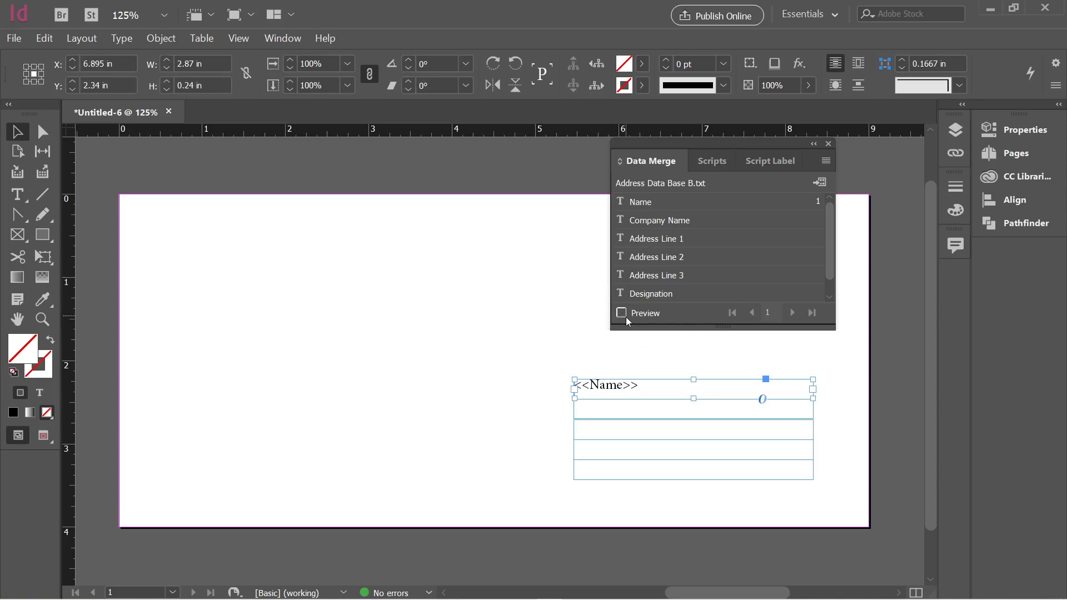
left_click(624, 314)
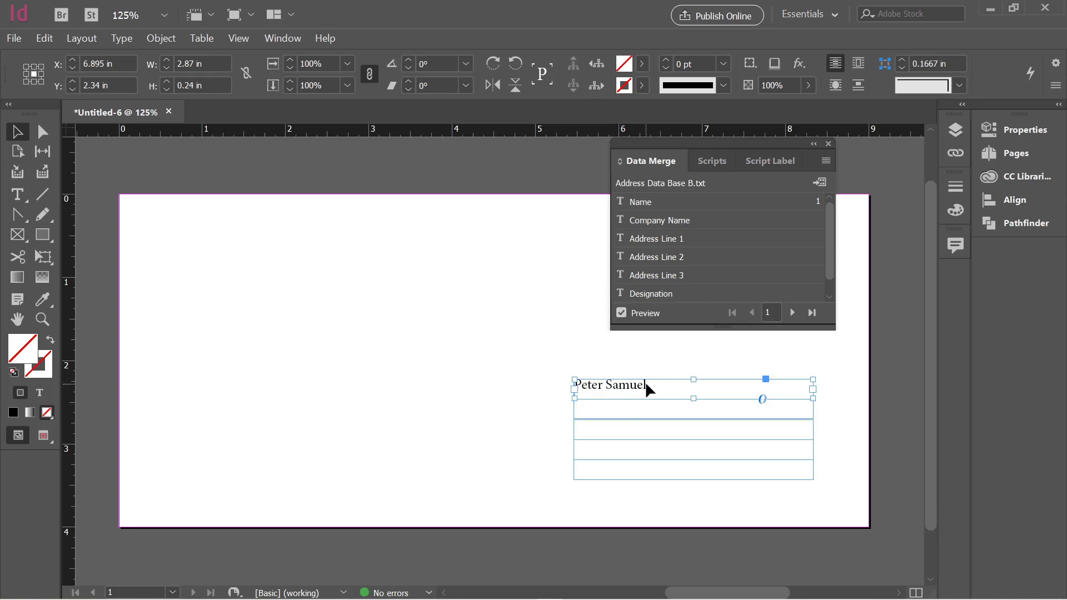
Place the Company Name, Address Line 1, Address Line 2 and Address Line 3 fields in the remaining four frames, in that order
left_click_drag(655, 221, 603, 412)
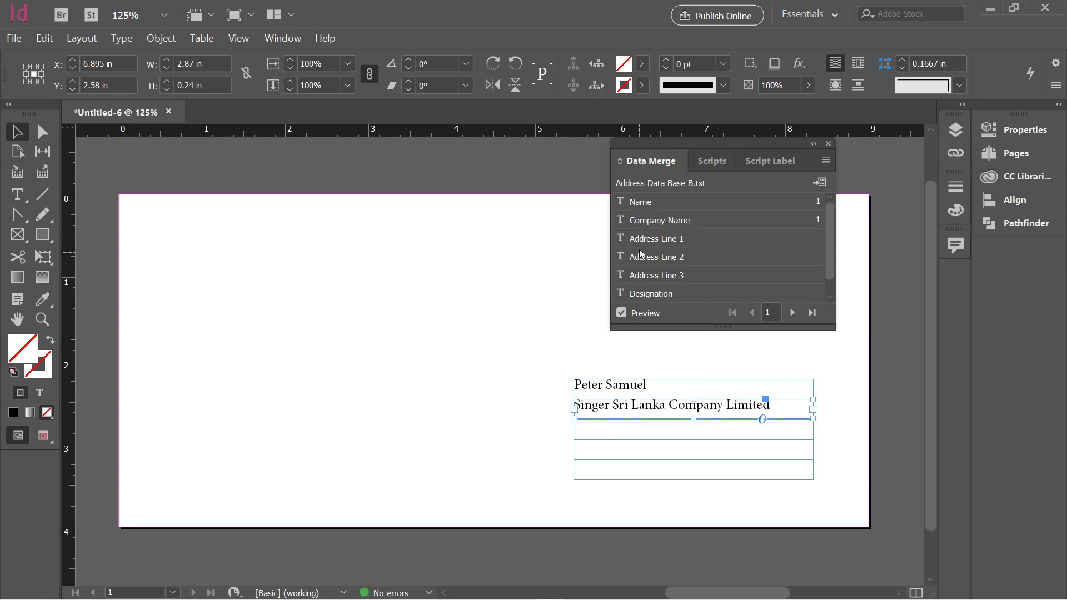
left_click_drag(640, 238, 607, 428)
left_click_drag(648, 258, 614, 458)
left_click_drag(659, 275, 641, 467)
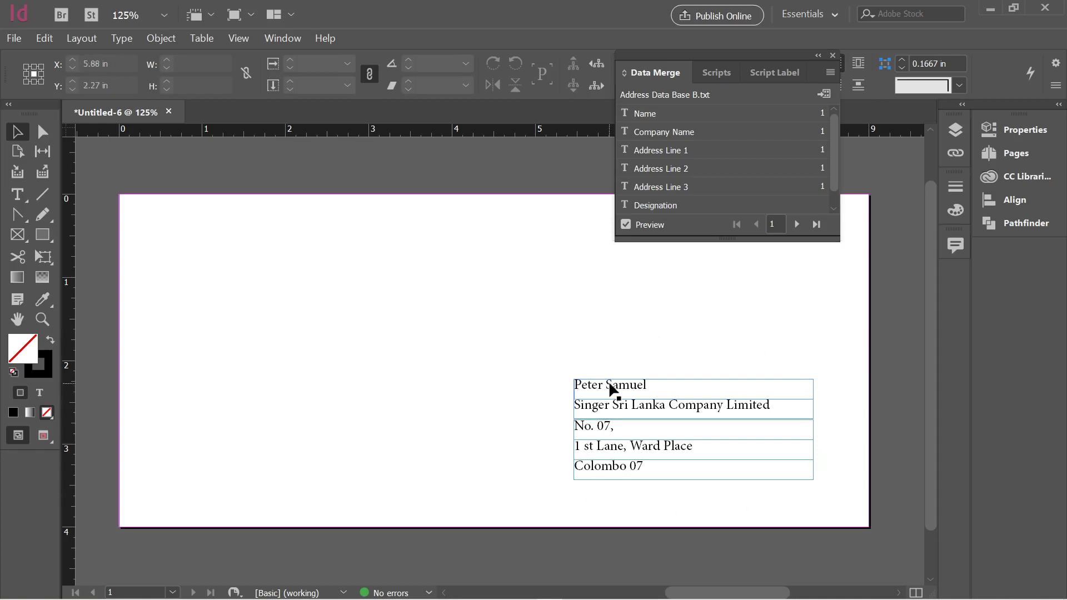
Format the name line of the address as bold text at 15 pt
triple_click(610, 383)
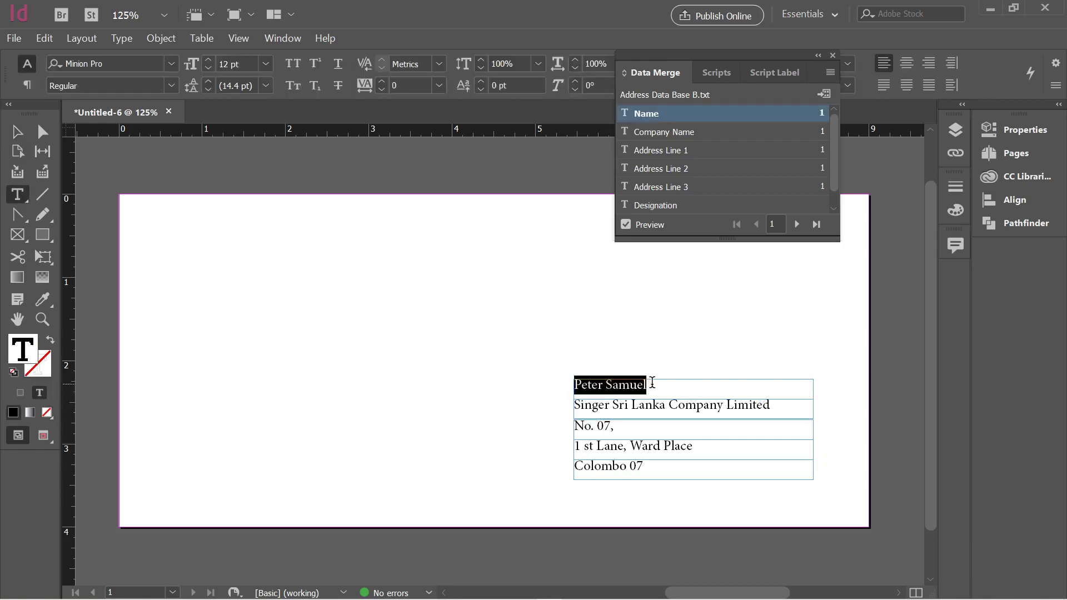
left_click_drag(654, 384, 557, 389)
left_click(183, 63)
type("14")
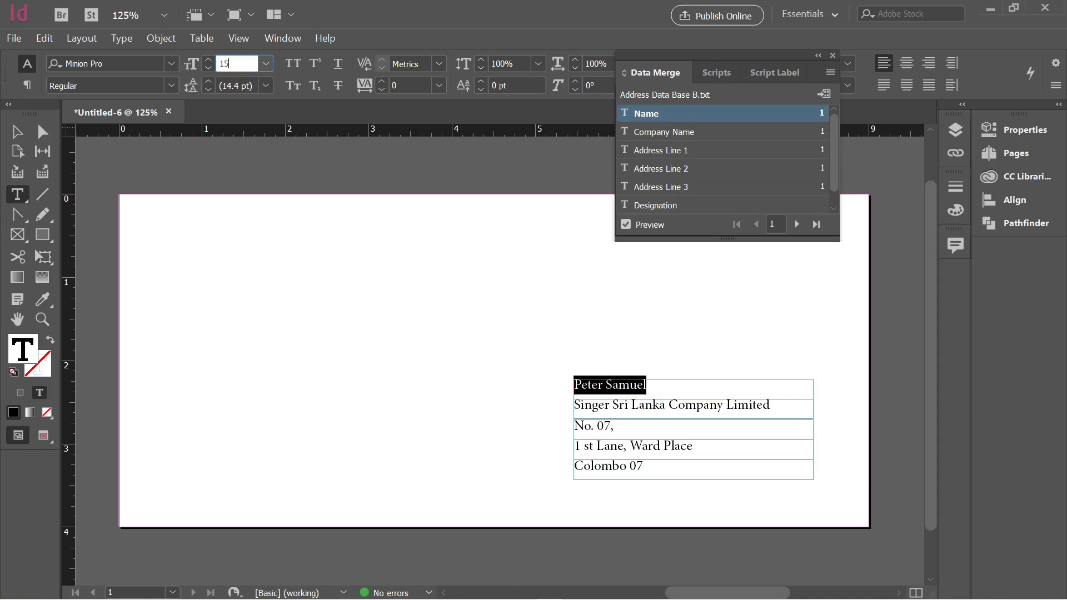
key("Return")
Set the company name line's font style to Bold Italic
double_click(654, 417)
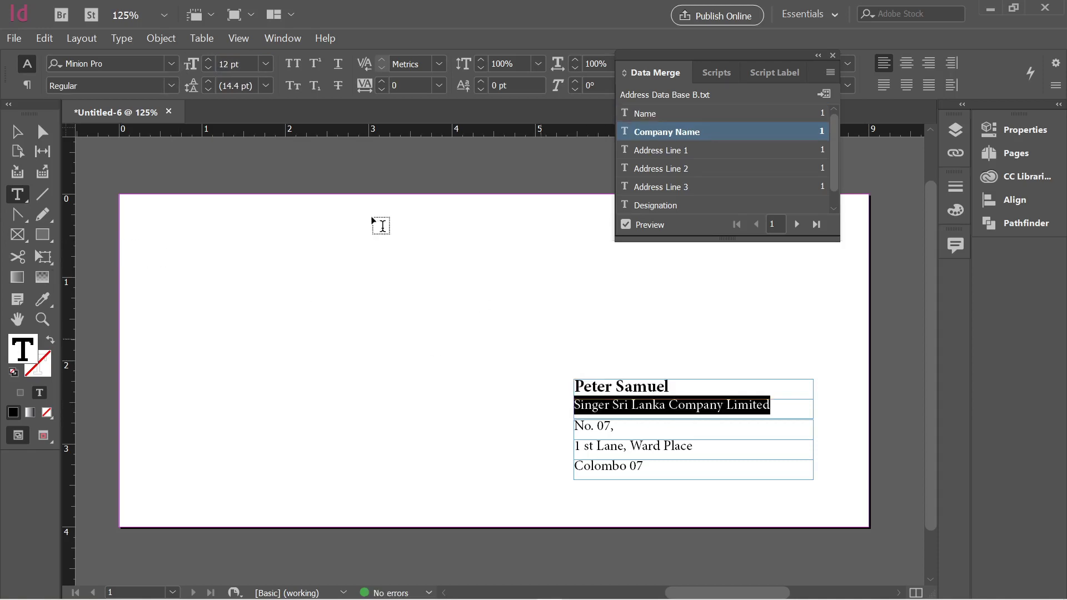
left_click(172, 86)
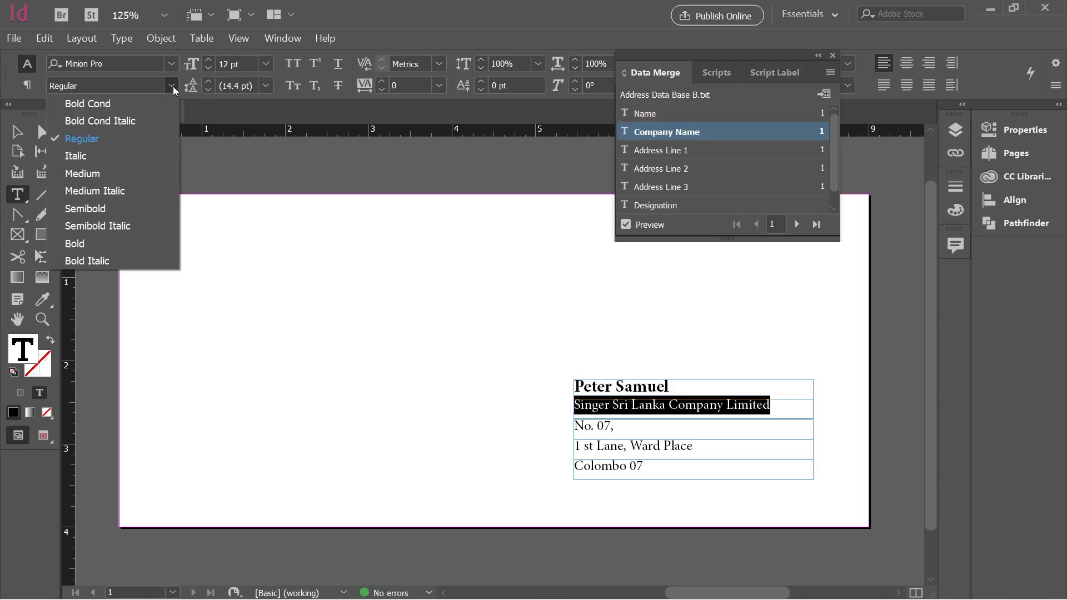
left_click(109, 244)
left_click(171, 86)
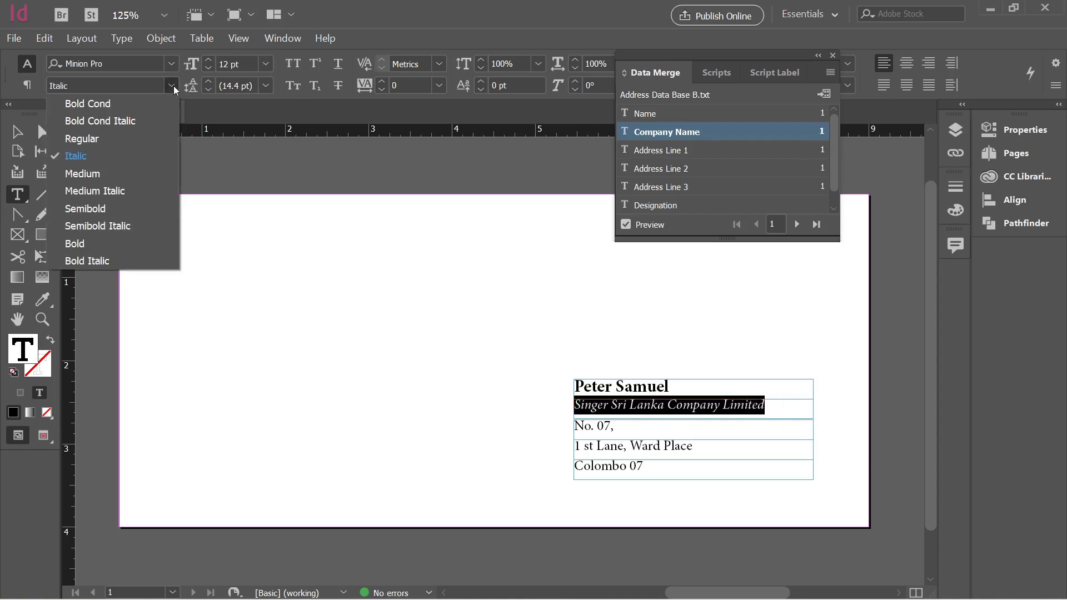
left_click(87, 261)
left_click(693, 447)
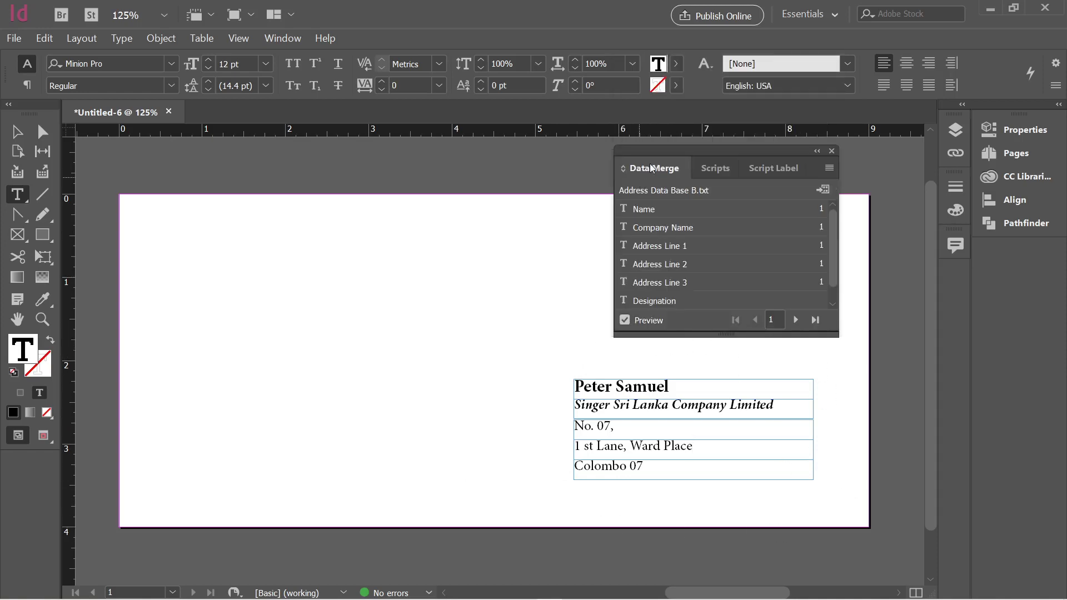
Create the merged document from all records with a single record per page and the overset text report enabled
left_click_drag(697, 150, 696, 145)
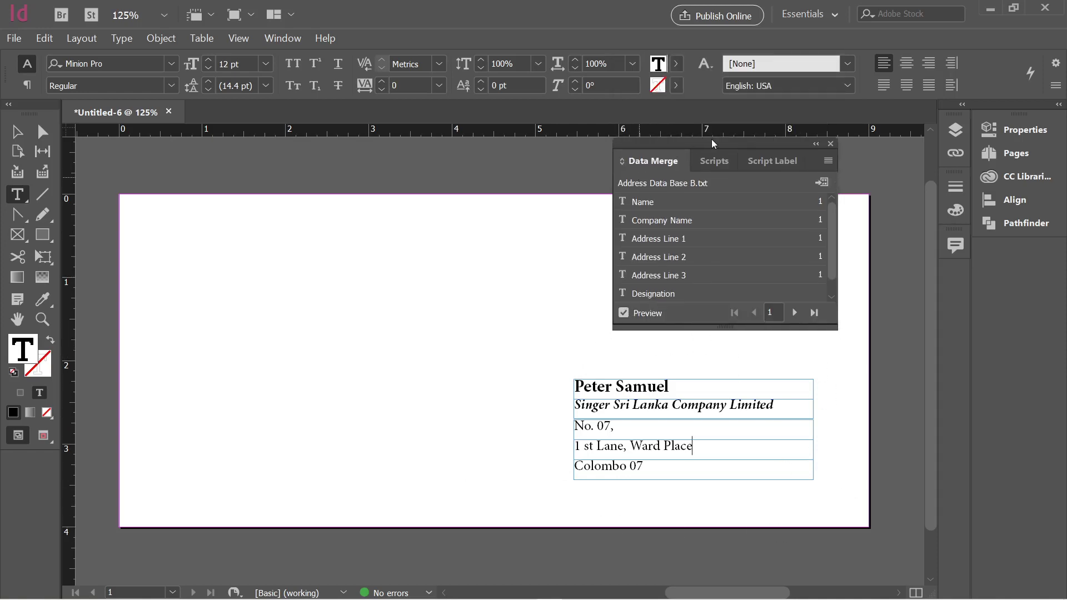
left_click(822, 190)
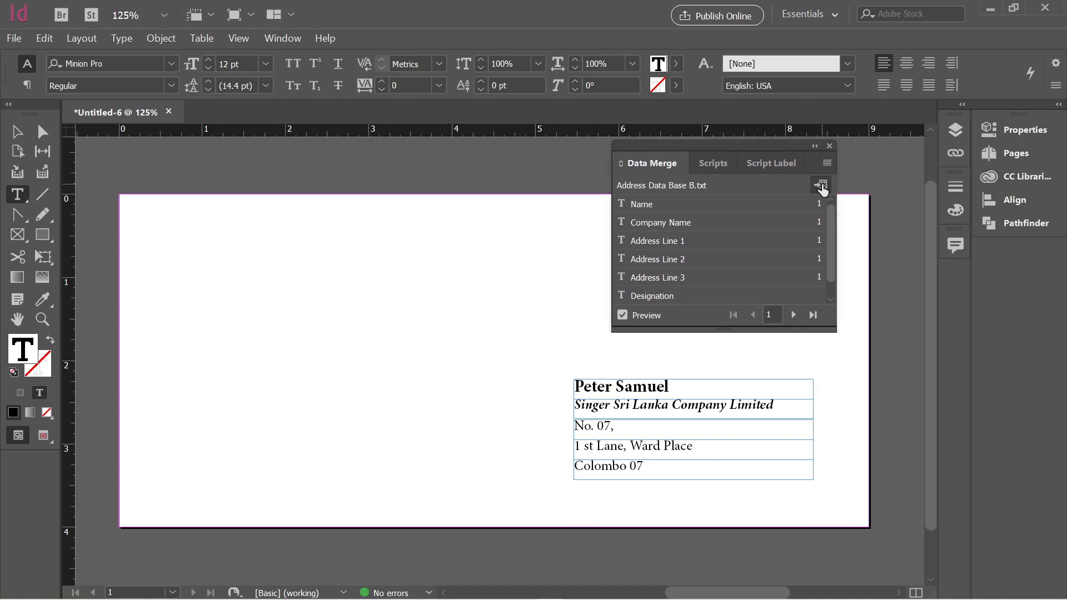
left_click(823, 187)
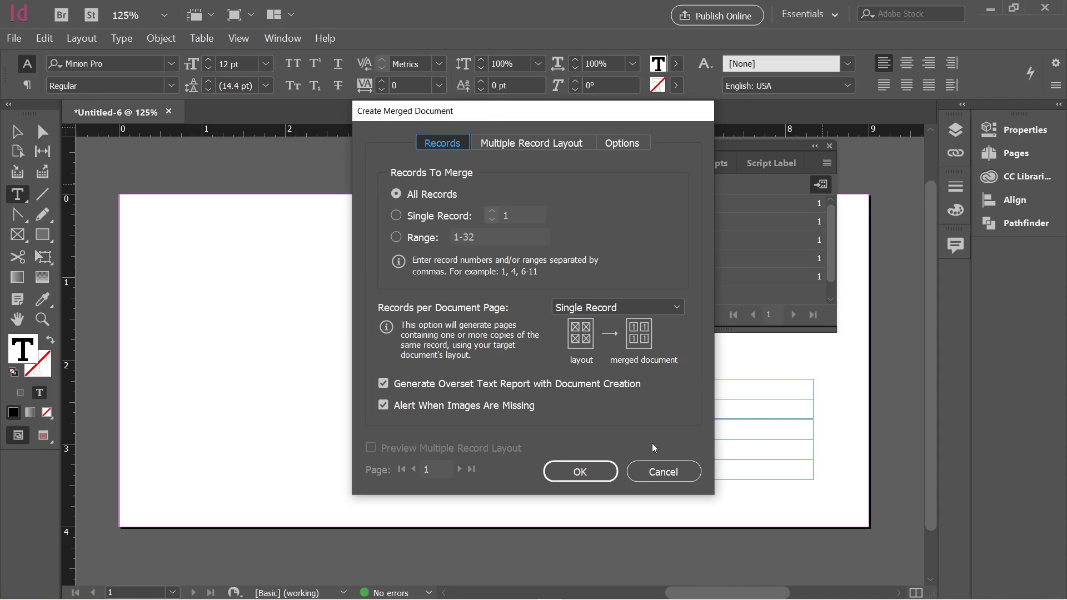
left_click(575, 472)
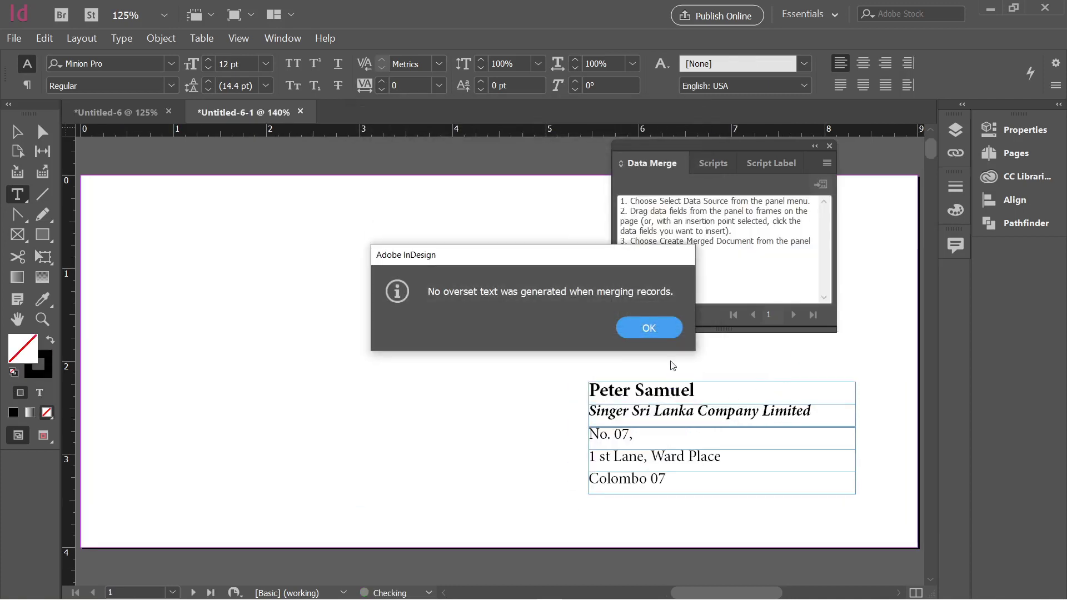
left_click(659, 329)
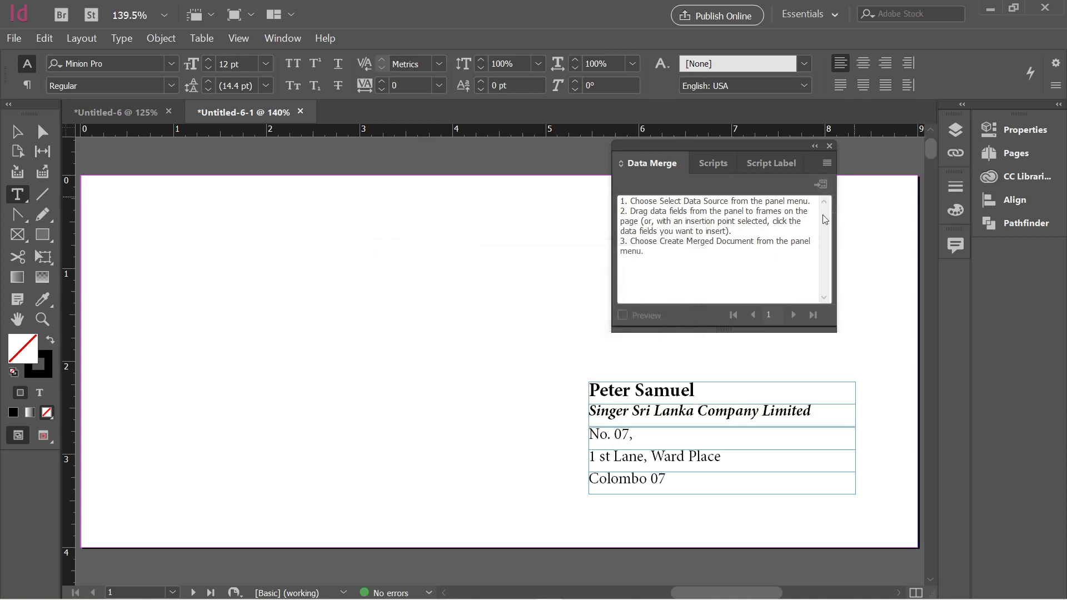
Close Data Merge and look through the envelope pages of the merged document
left_click(829, 147)
left_click_drag(928, 156, 929, 292)
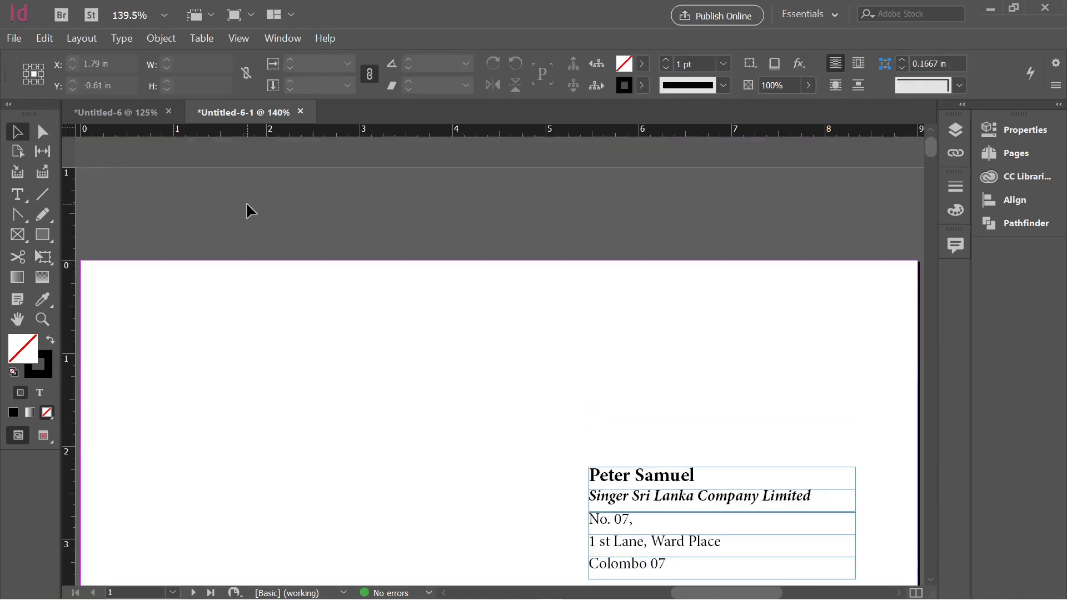
scroll(248, 210, "down", 3)
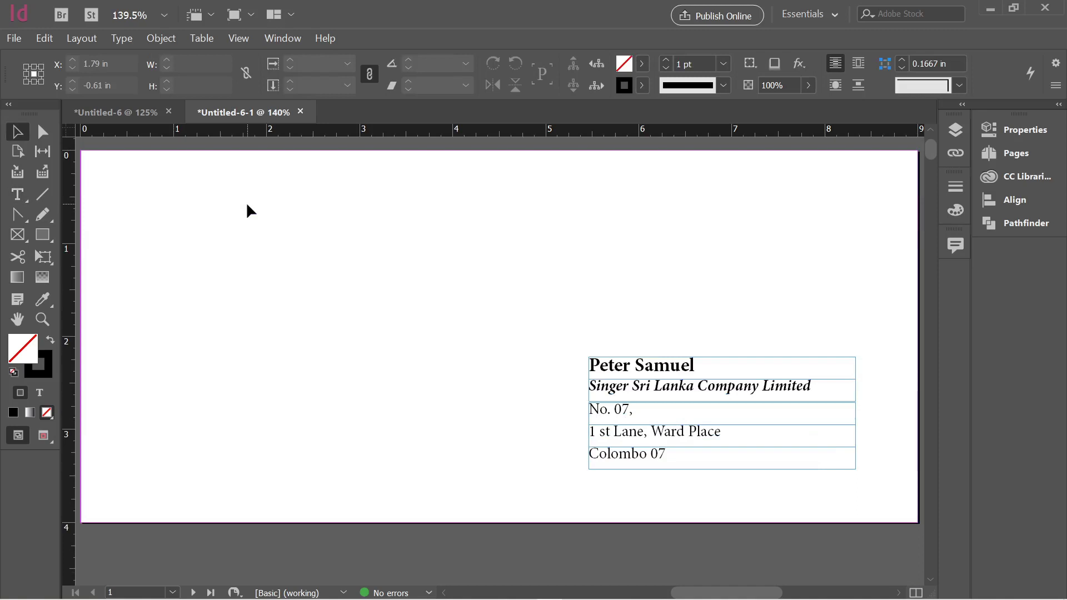